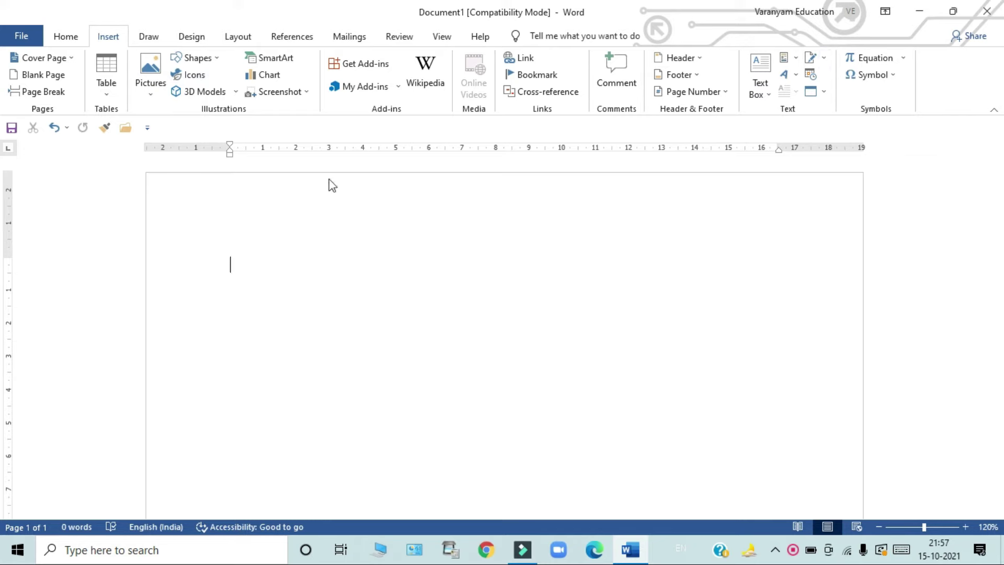
Examine the built-in equations, from Area of Circle to Trig Identity 2, and the quick list of symbols available for insertion.
{"action": "left_click", "coordinate": [110, 40]}
{"action": "left_click", "coordinate": [72, 37]}
{"action": "left_click", "coordinate": [106, 37]}
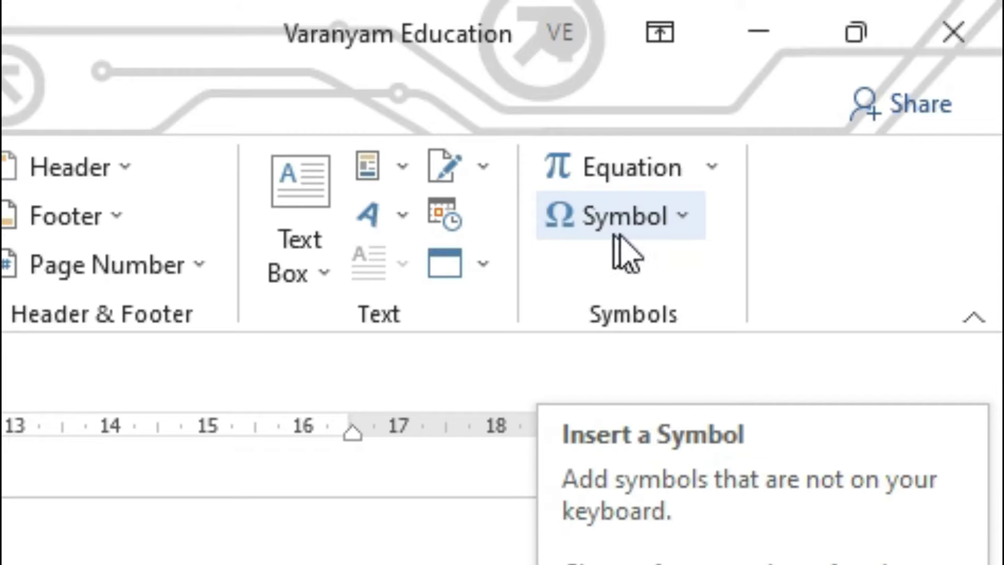
{"action": "left_click", "coordinate": [710, 165]}
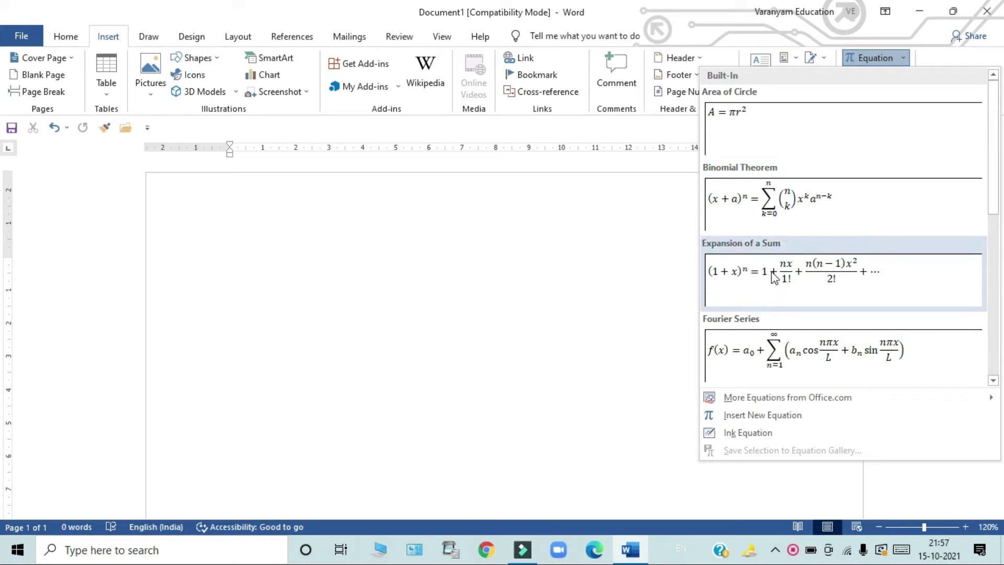
{"action": "left_click_drag", "start_coordinate": [993, 168], "coordinate": [970, 343]}
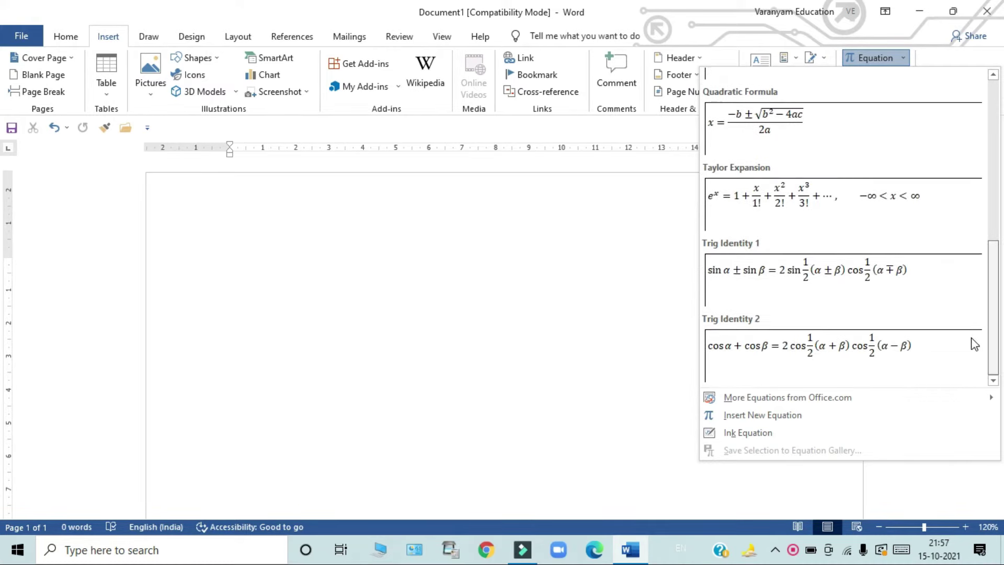
{"action": "left_click", "coordinate": [575, 295]}
{"action": "left_click", "coordinate": [890, 75]}
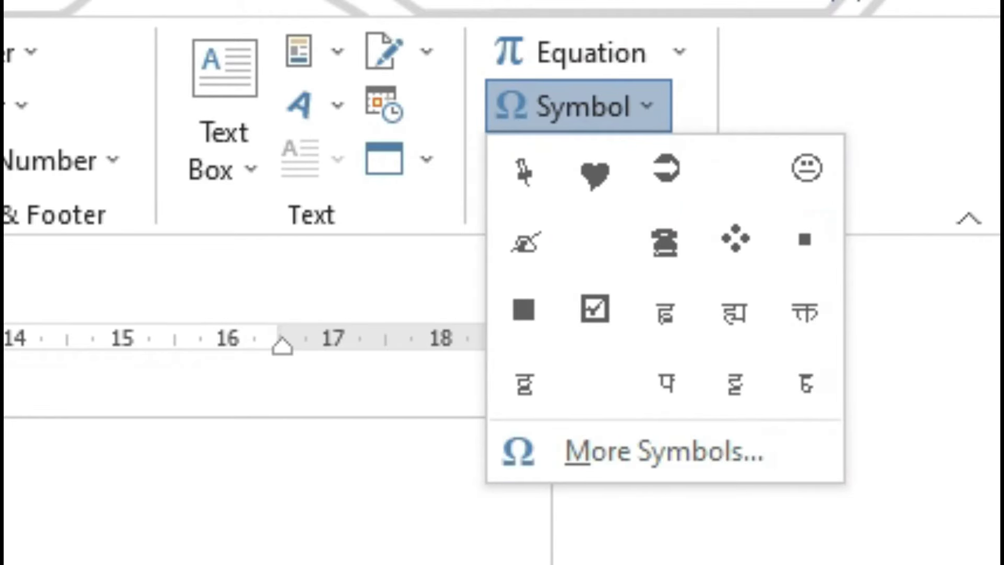
{"action": "left_click", "coordinate": [261, 497]}
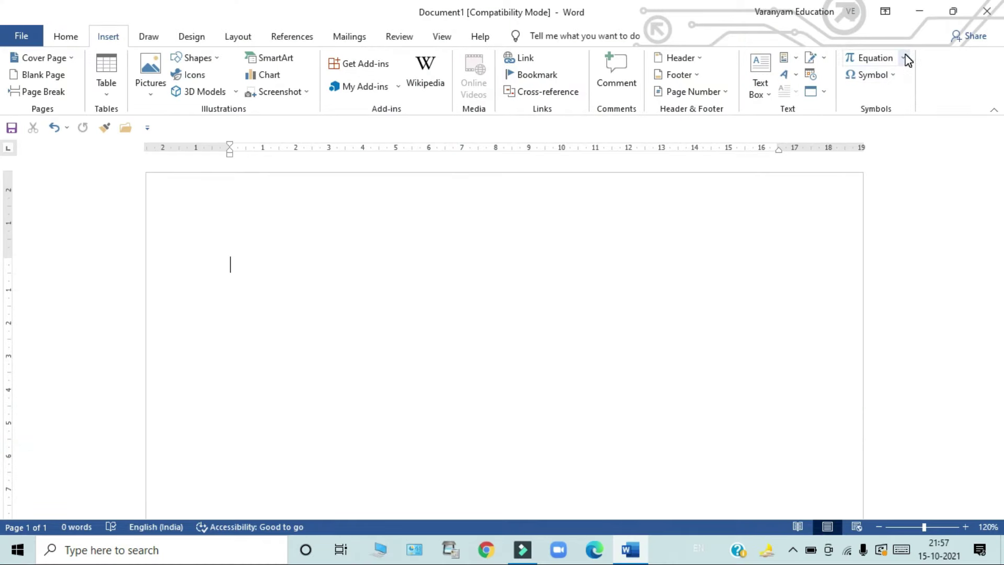
Insert a new blank equation at the start of the document.
{"action": "left_click", "coordinate": [905, 58]}
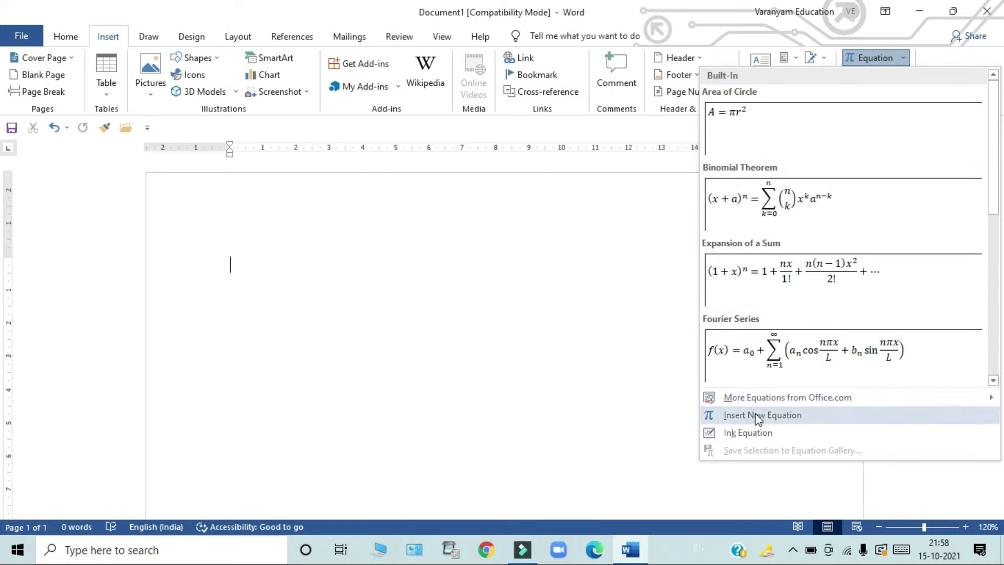
{"action": "left_click_drag", "start_coordinate": [991, 172], "coordinate": [970, 345]}
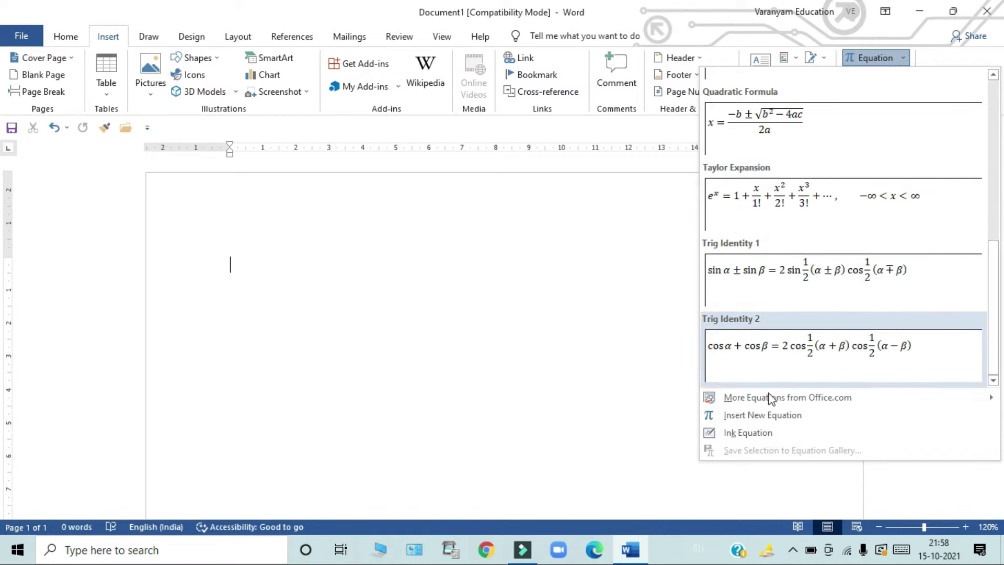
{"action": "left_click", "coordinate": [738, 421]}
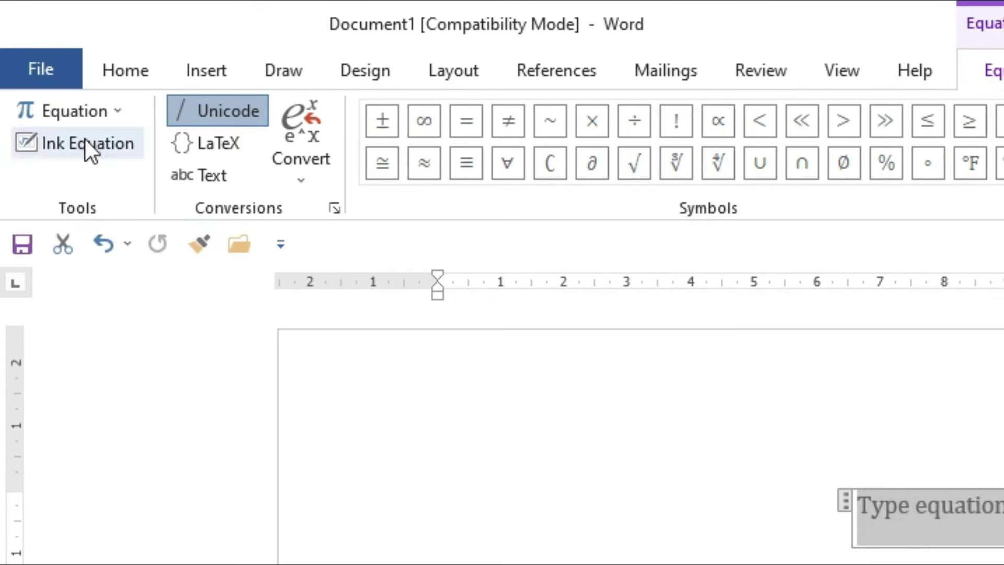
Examine the equation tools: the built-in equations, the Unicode and Convert options, and the full Basic Math symbol set.
{"action": "left_click", "coordinate": [86, 114]}
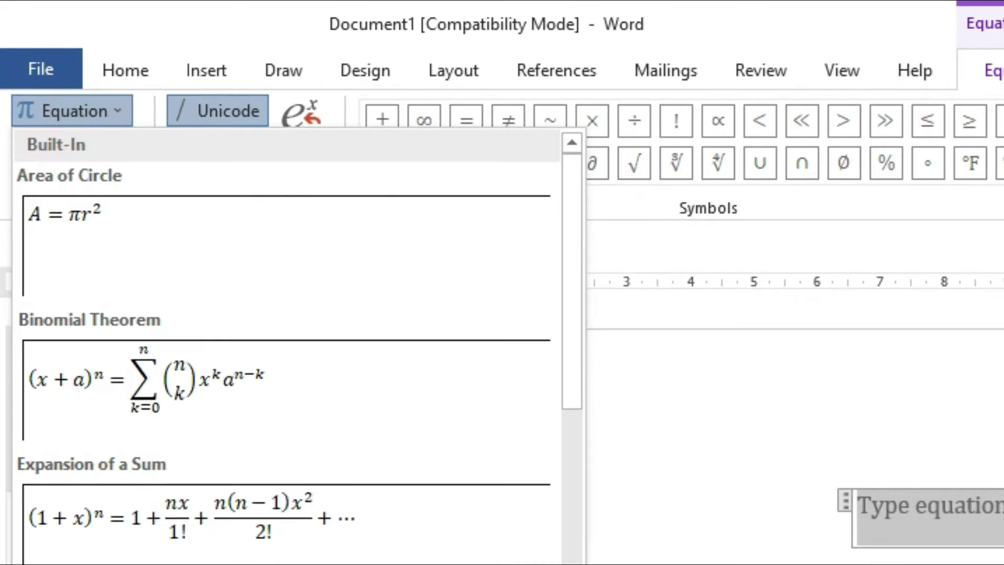
{"action": "key", "text": "Escape"}
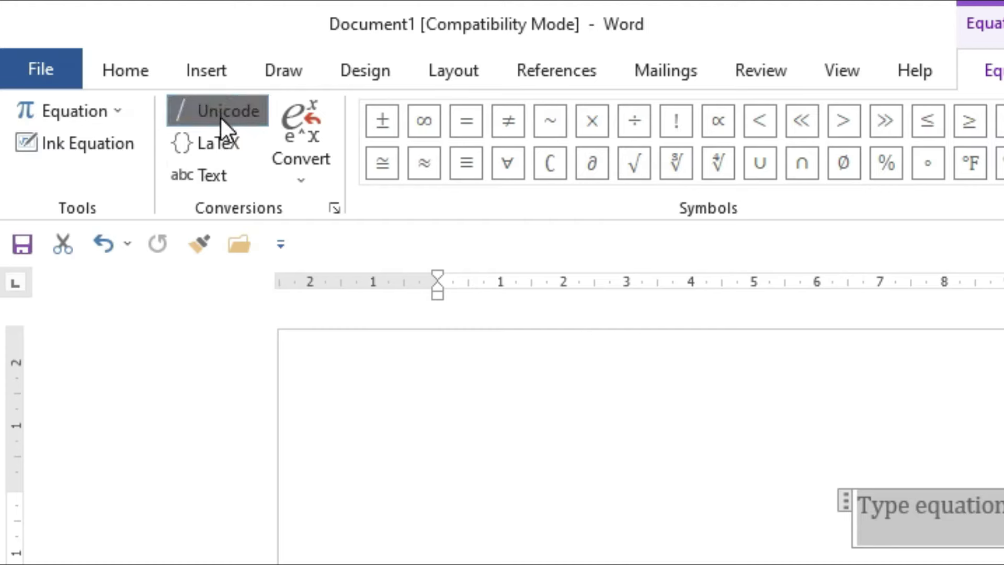
{"action": "left_click", "coordinate": [221, 116]}
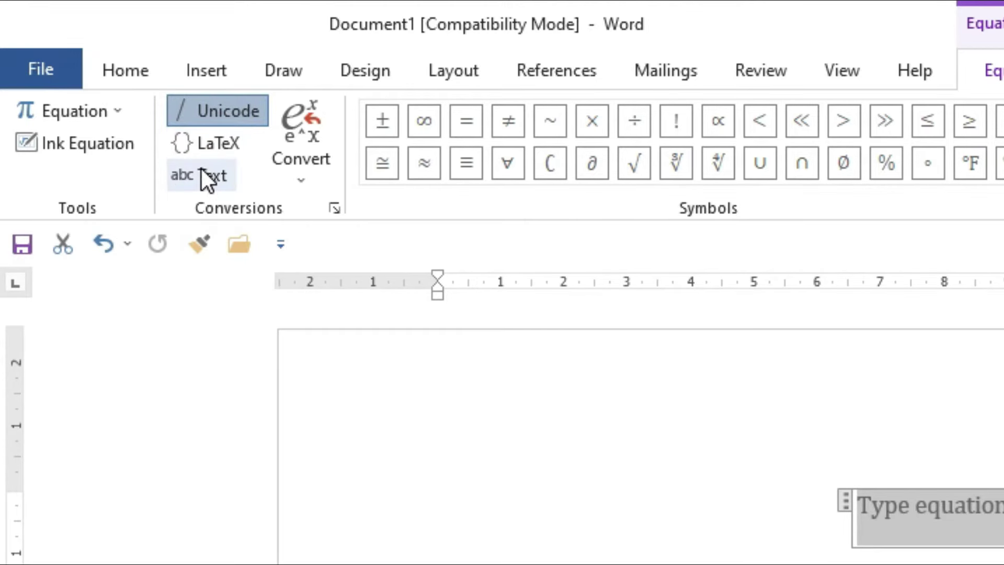
{"action": "left_click", "coordinate": [300, 176]}
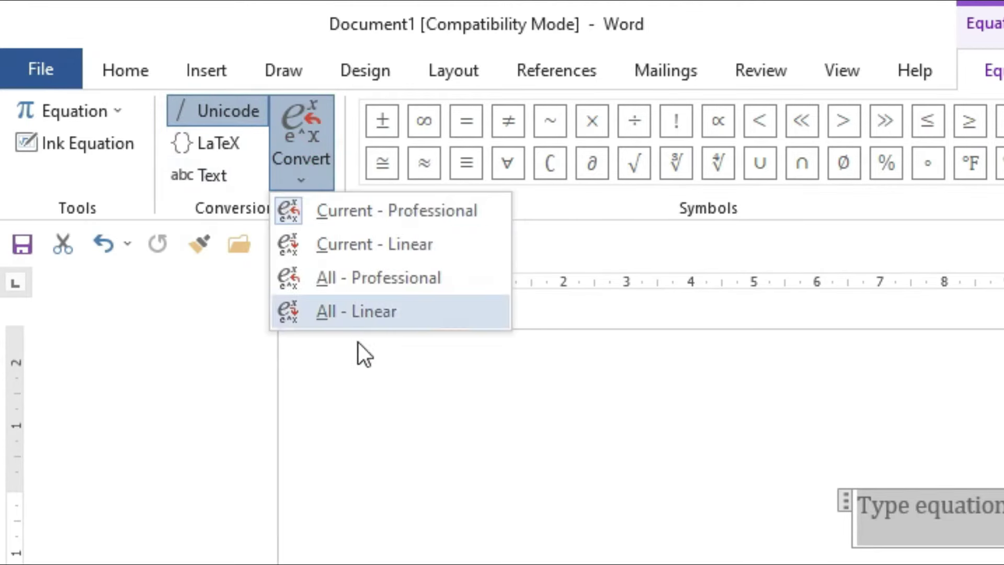
{"action": "left_click", "coordinate": [550, 431]}
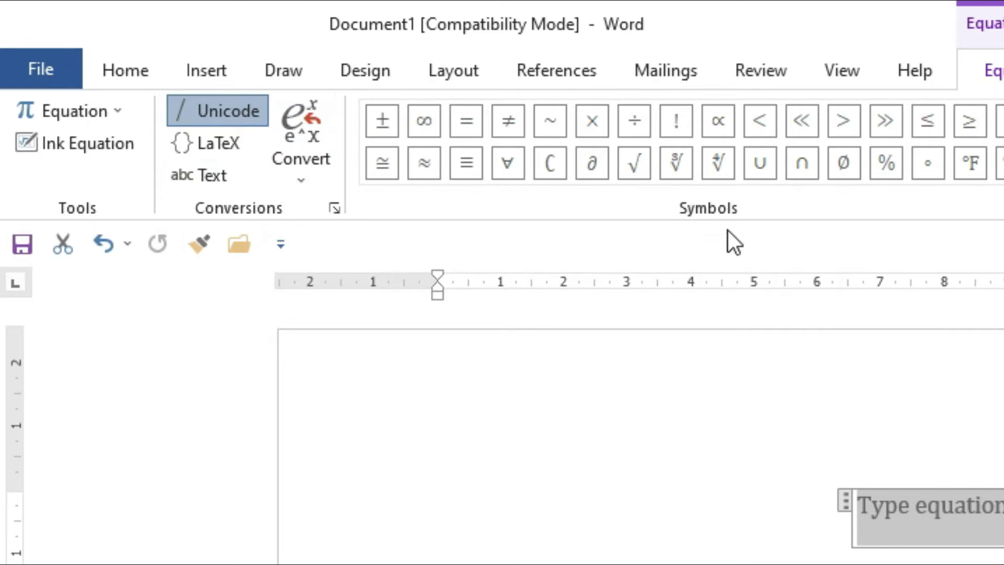
{"action": "left_click", "coordinate": [897, 205]}
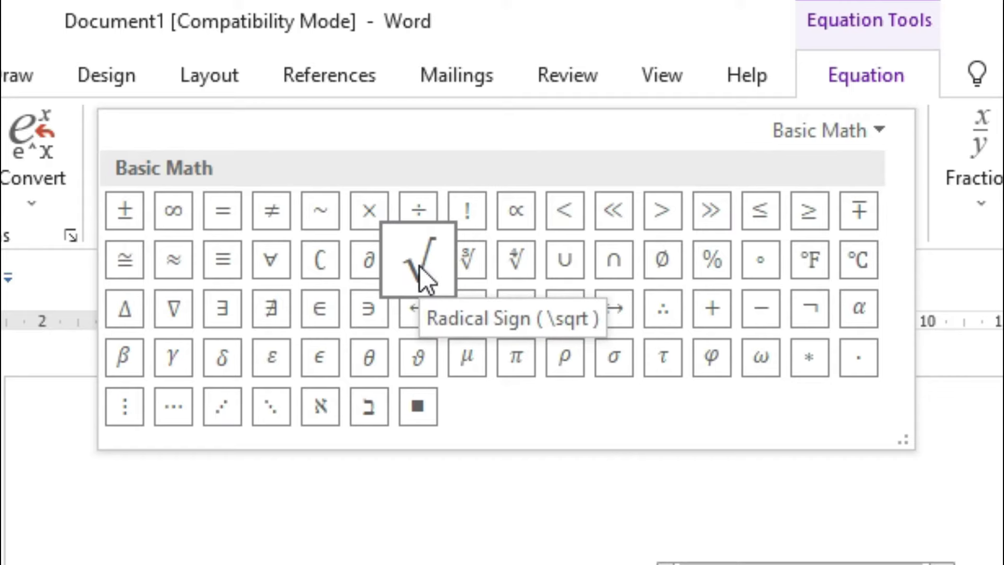
{"action": "left_click", "coordinate": [993, 403]}
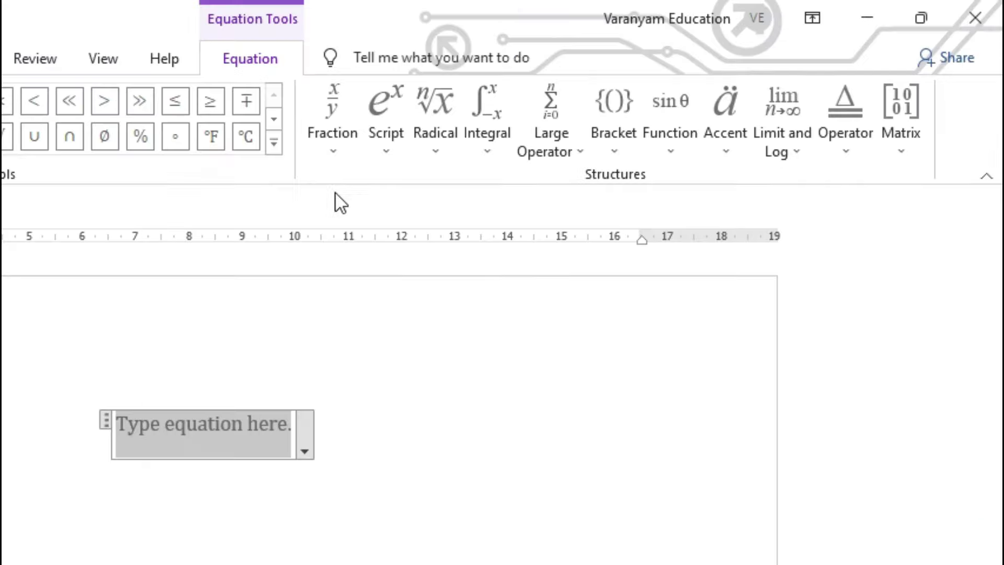
Examine the Fraction, Script, Radical and Integral structures available for the equation.
{"action": "left_click", "coordinate": [333, 150]}
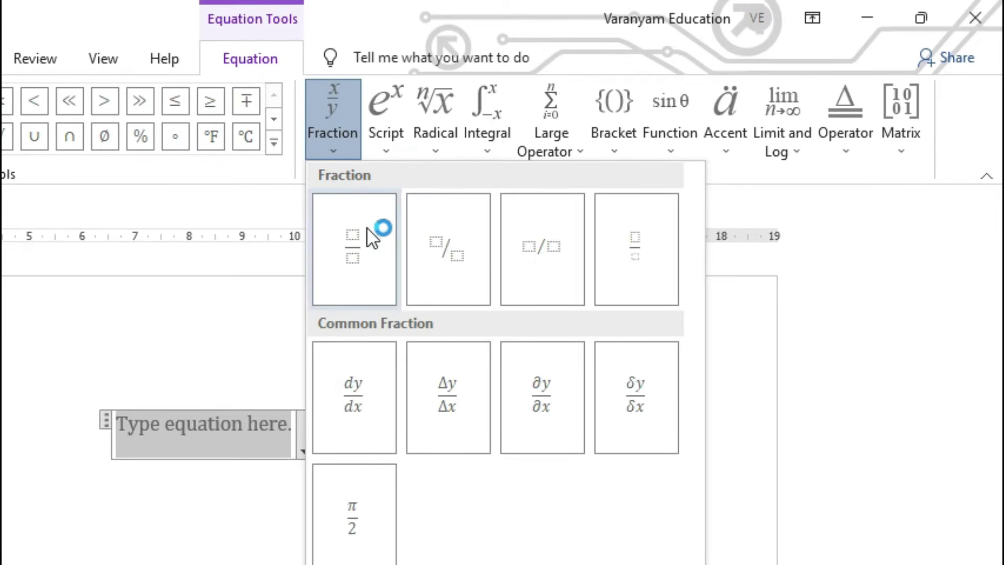
{"action": "left_click", "coordinate": [390, 136]}
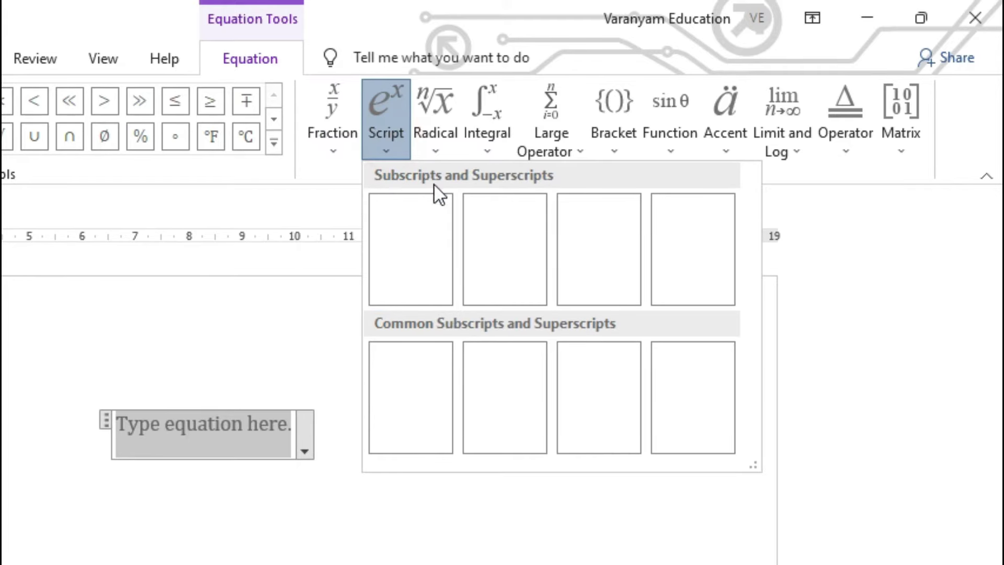
{"action": "left_click", "coordinate": [440, 151]}
{"action": "left_click", "coordinate": [441, 152]}
{"action": "left_click", "coordinate": [486, 153]}
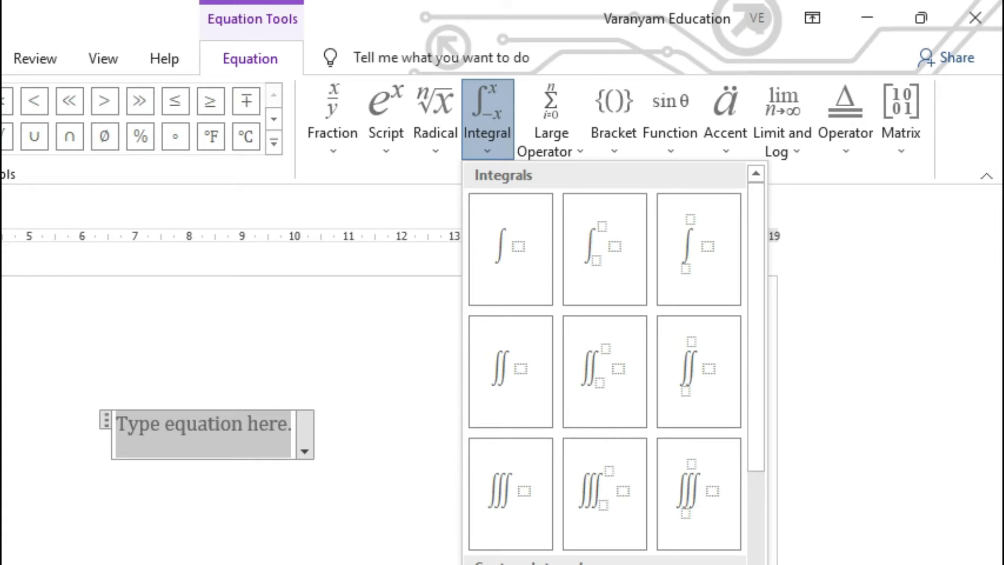
{"action": "key", "text": "Escape"}
Delete the empty equation placeholder from the document.
{"action": "left_click", "coordinate": [427, 516]}
{"action": "key", "text": "ctrl+a"}
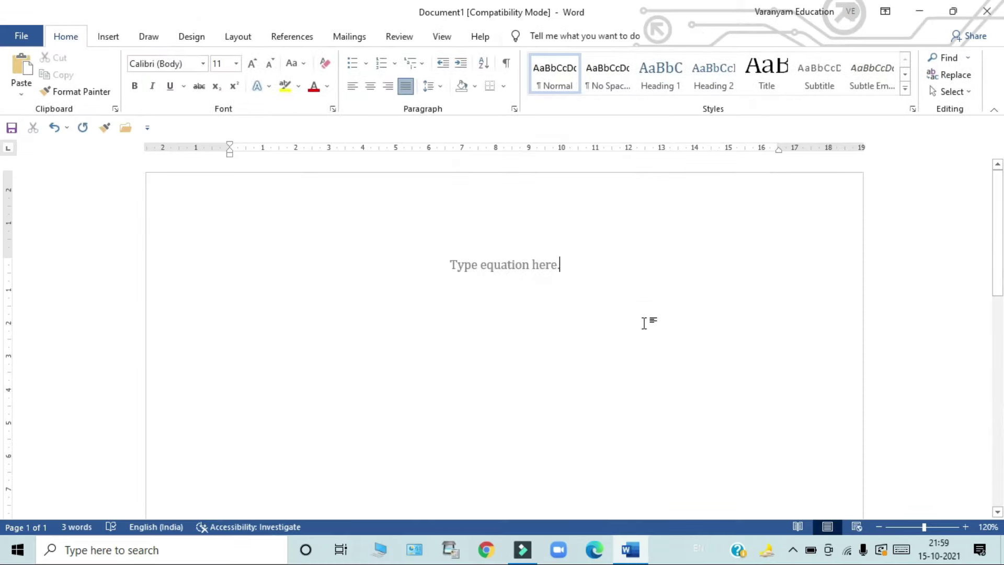
{"action": "key", "text": "Delete"}
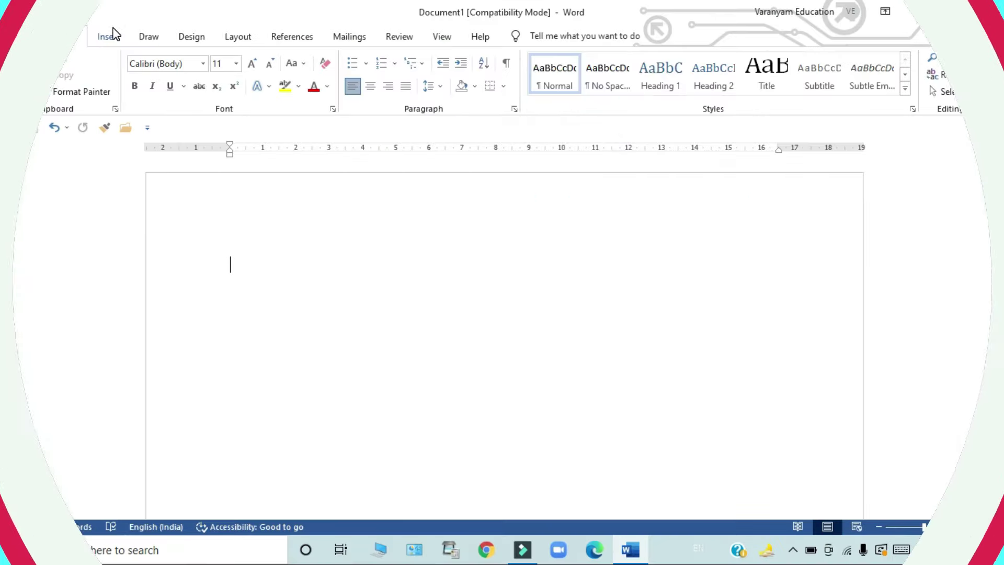
Open the full Symbol dialog for inserting more symbols.
{"action": "left_click", "coordinate": [109, 34]}
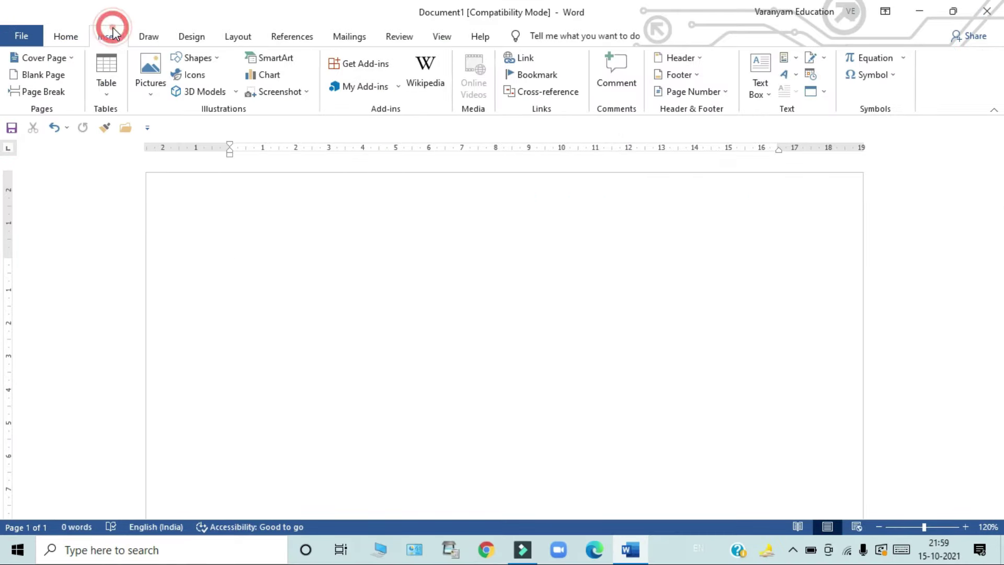
{"action": "left_click", "coordinate": [884, 75]}
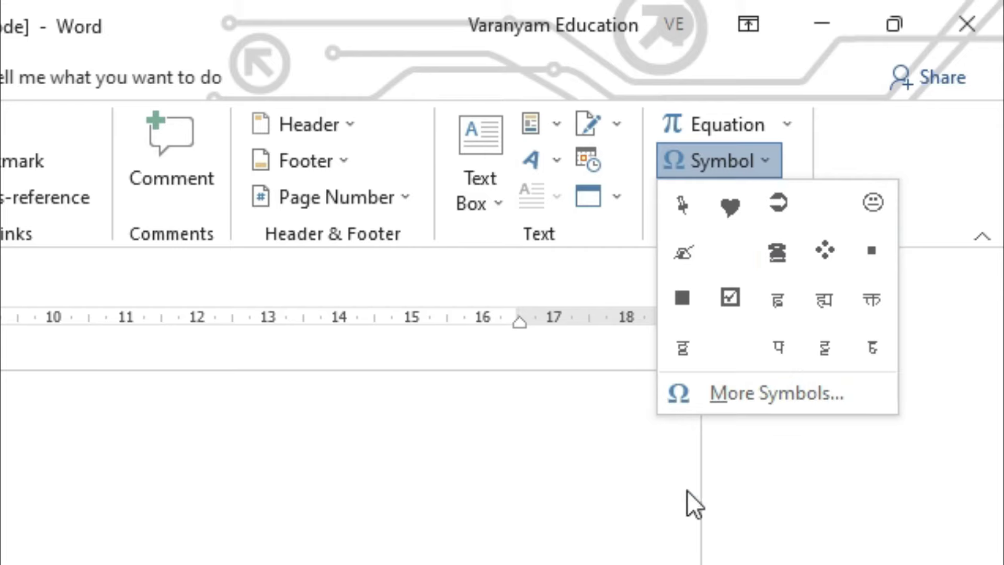
{"action": "left_click", "coordinate": [717, 399]}
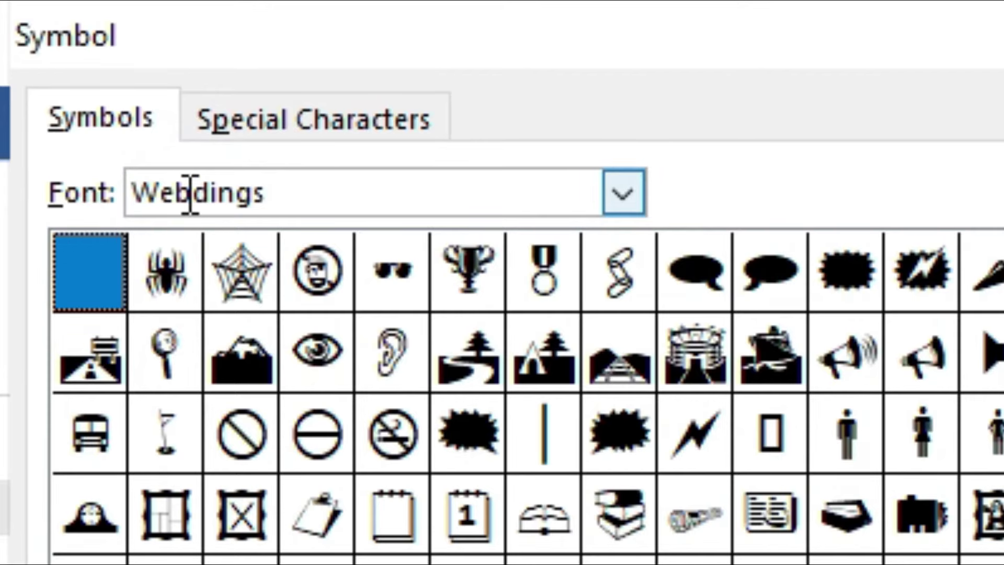
Set the font in the Symbol dialog to Calibri.
{"action": "left_click", "coordinate": [210, 193]}
{"action": "double_click", "coordinate": [264, 193]}
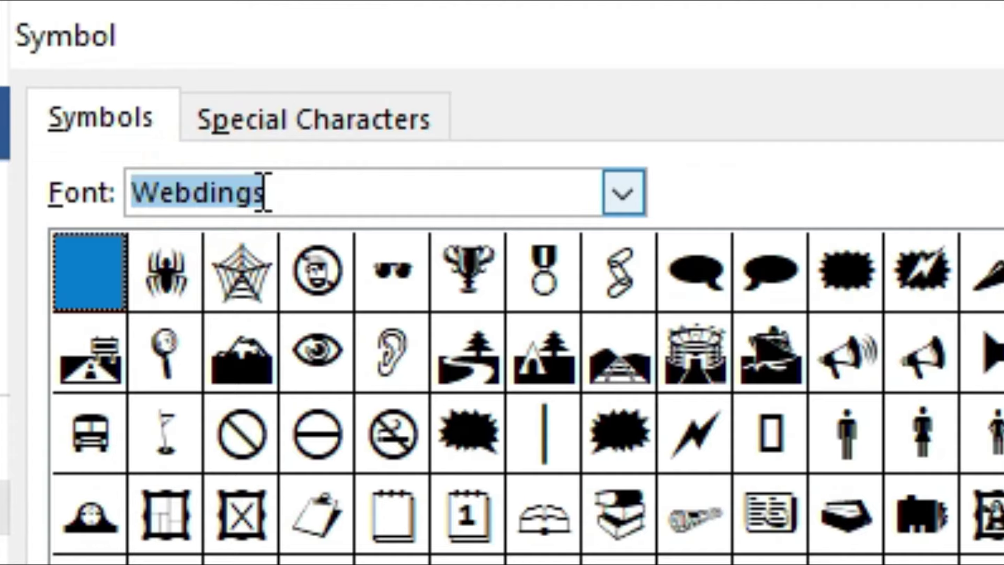
{"action": "type", "text": "Calibri"}
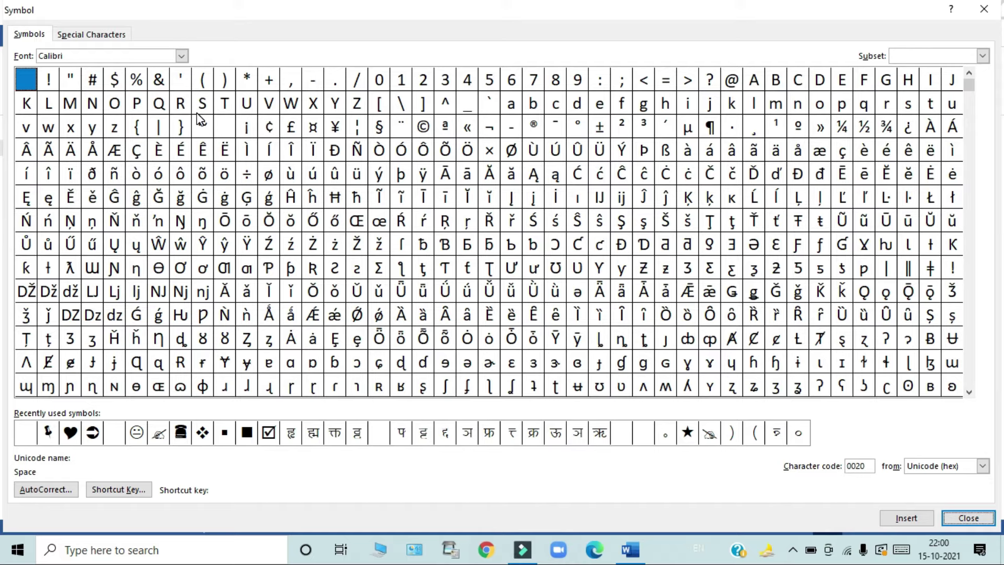
Set the symbol font to Webdings and insert the dove symbol, character code 255, into the document.
{"action": "left_click", "coordinate": [67, 57]}
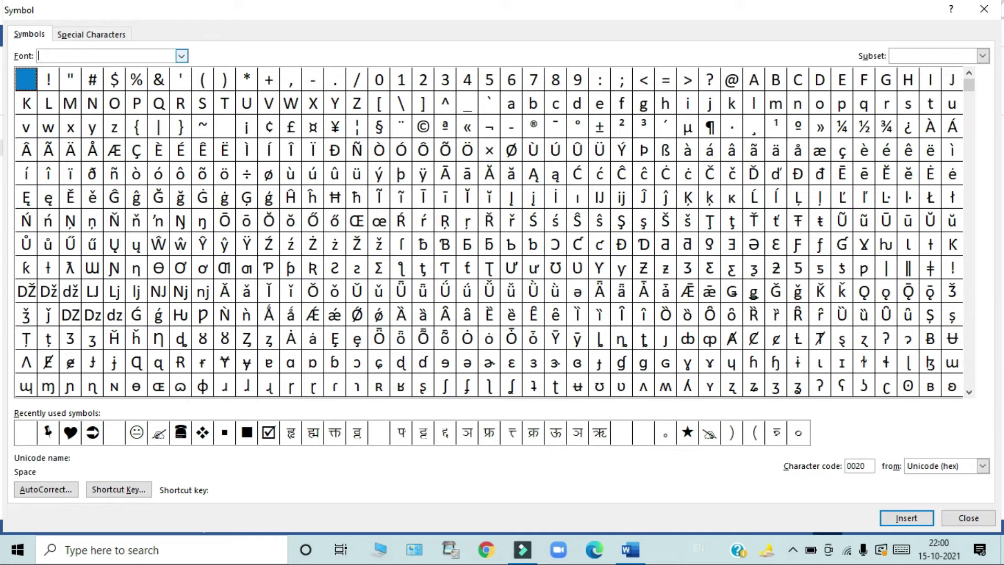
{"action": "type", "text": "webd"}
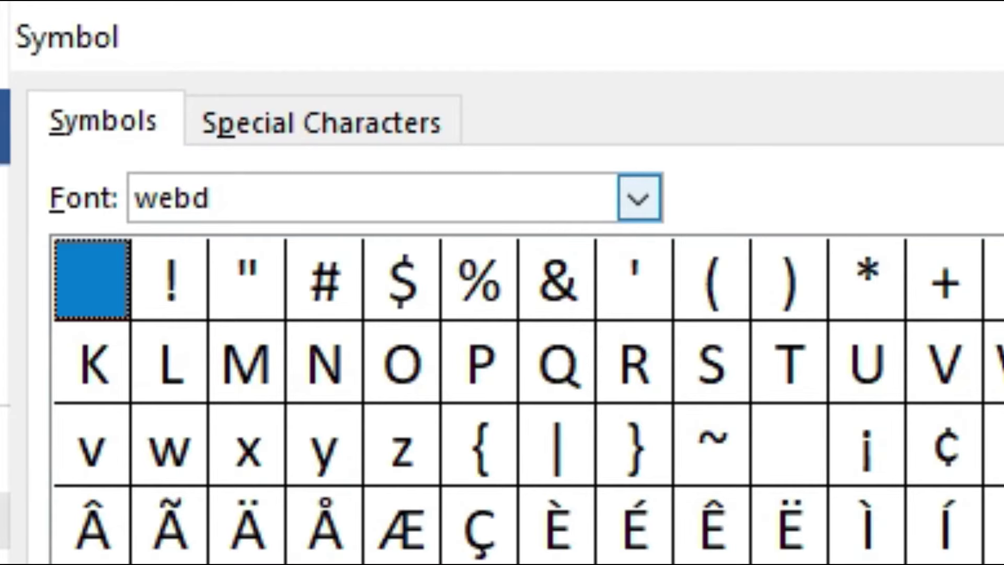
{"action": "key", "text": "Return"}
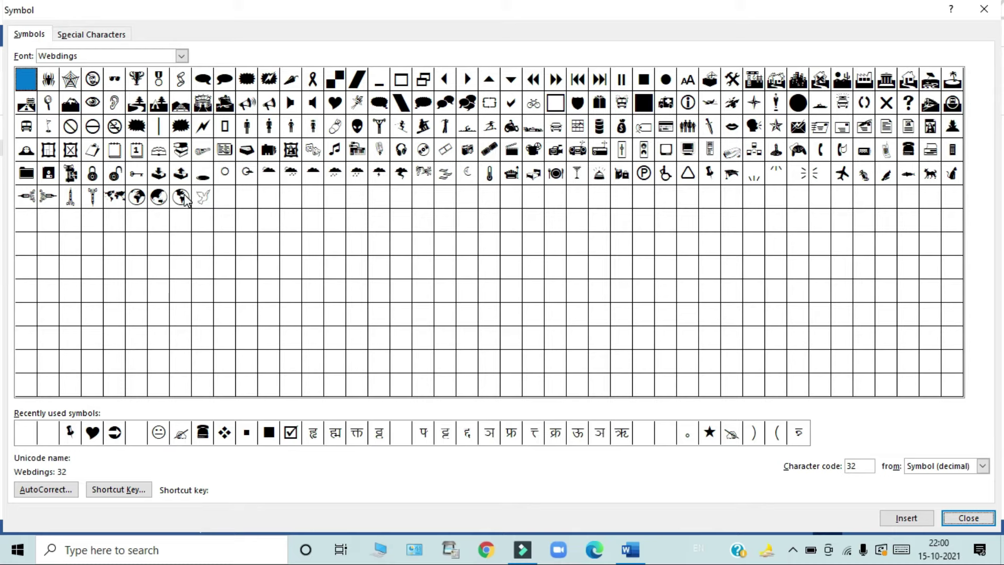
{"action": "left_click", "coordinate": [203, 199]}
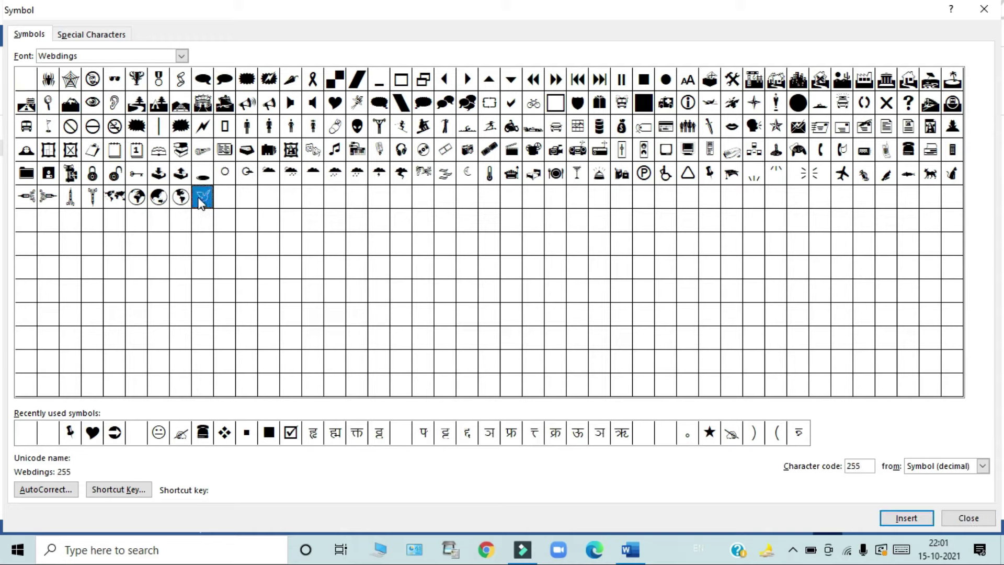
{"action": "left_click", "coordinate": [905, 519]}
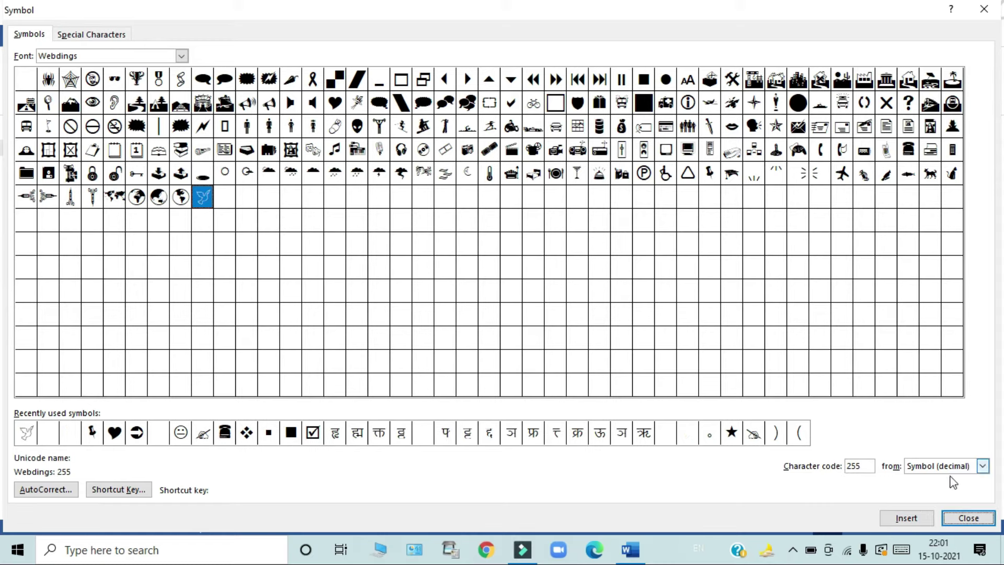
{"action": "left_click", "coordinate": [969, 518]}
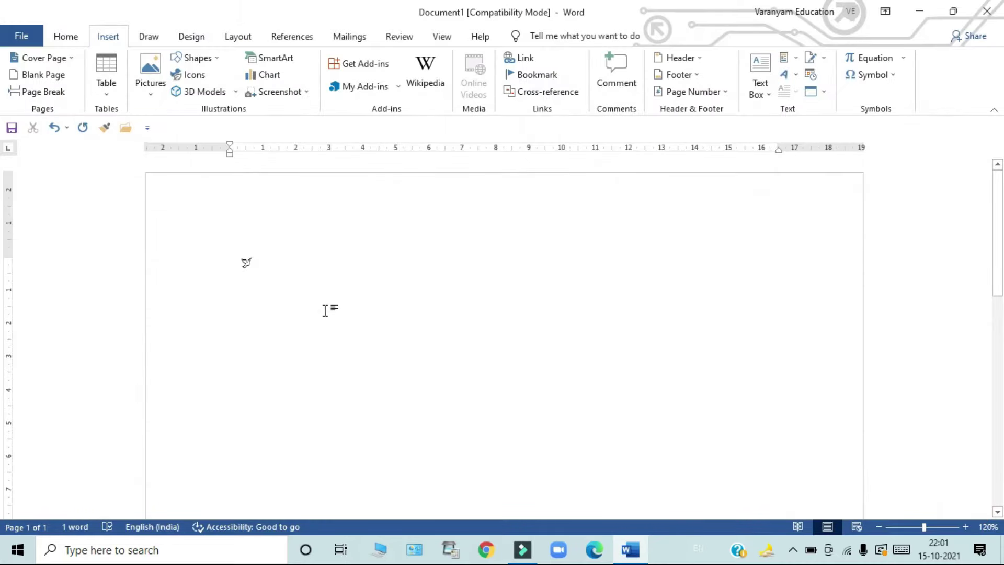
Set the font size of the inserted dove symbol to 72.
{"action": "scroll", "coordinate": [353, 334], "scroll_direction": "up", "scroll_amount": 2, "text": "ctrl"}
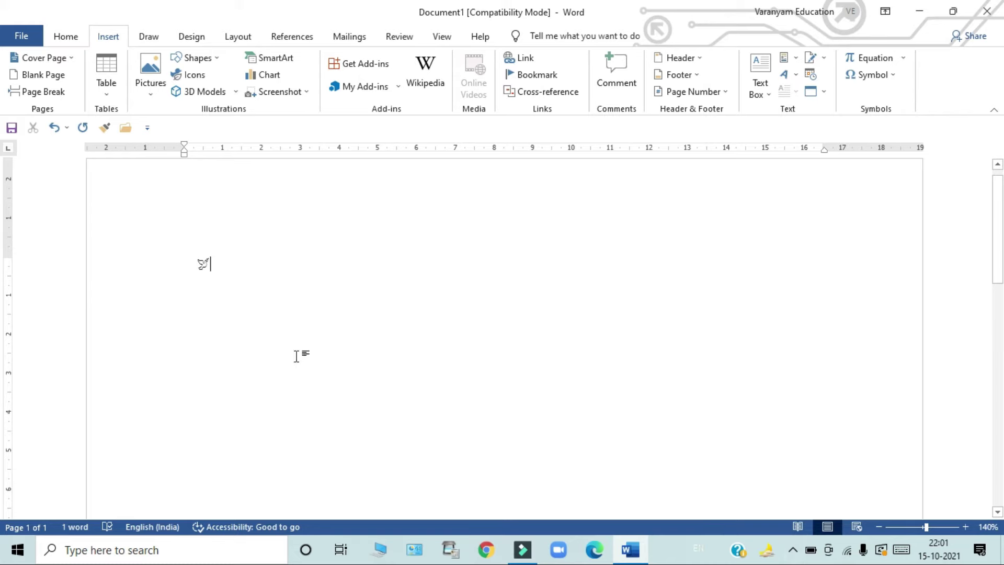
{"action": "left_click_drag", "start_coordinate": [193, 266], "coordinate": [207, 270]}
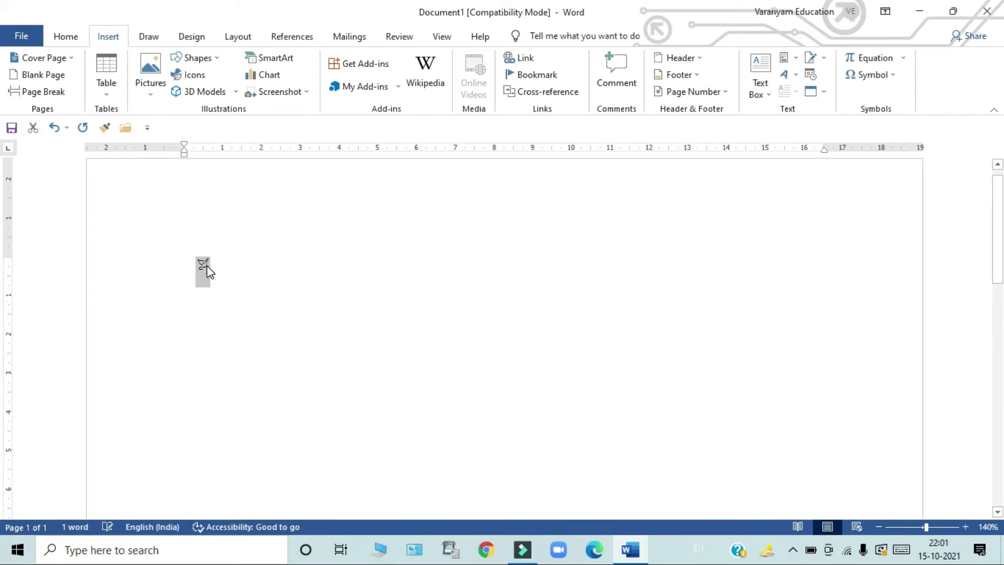
{"action": "left_click", "coordinate": [74, 37]}
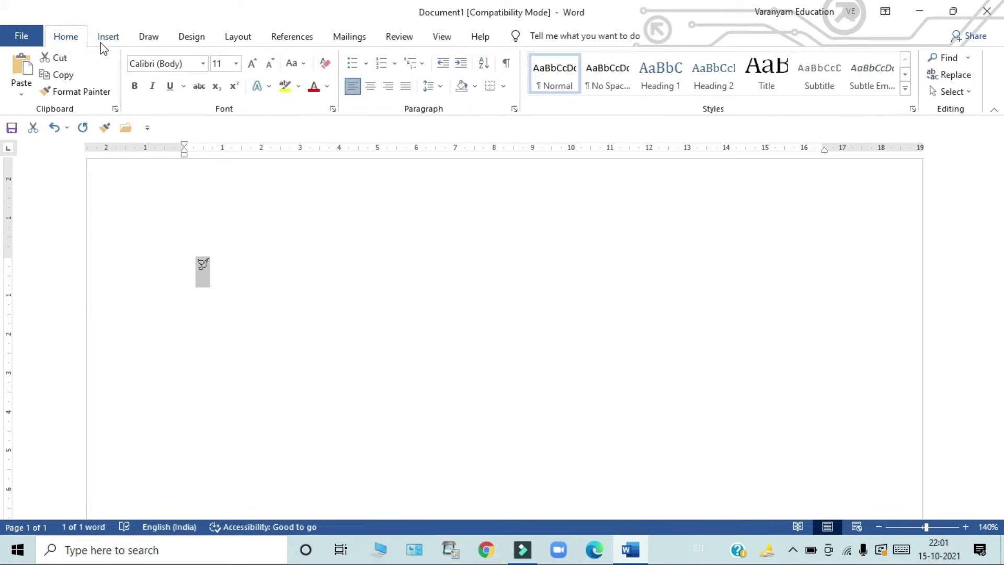
{"action": "left_click", "coordinate": [237, 63]}
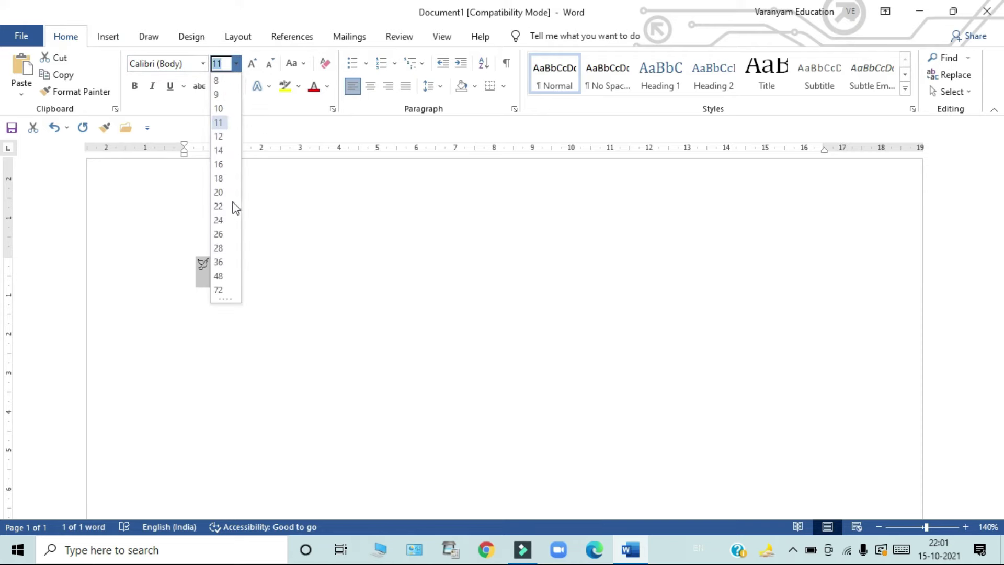
{"action": "left_click", "coordinate": [218, 289]}
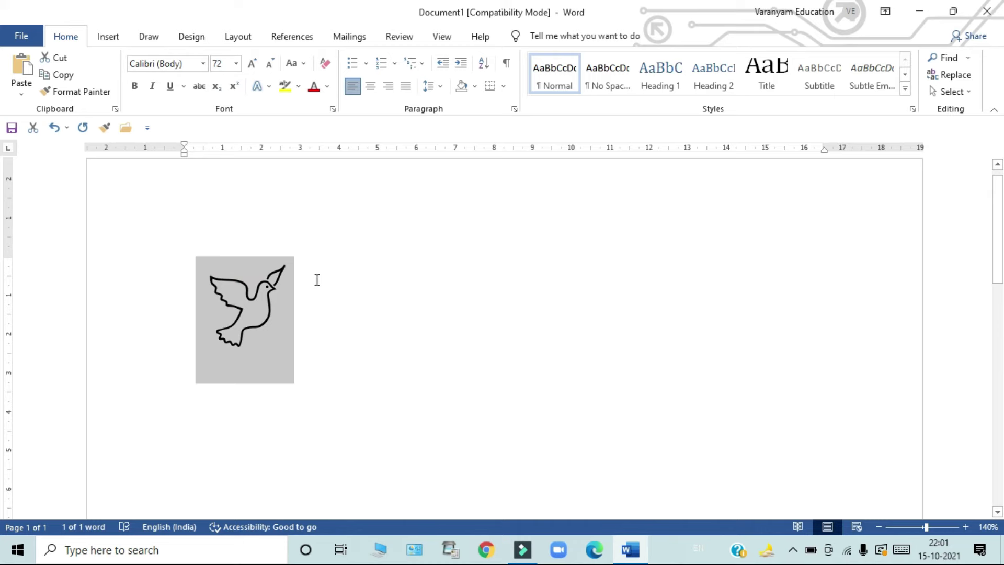
Set the dove symbol's font color to the standard Red and place the cursor after the symbol.
{"action": "left_click", "coordinate": [258, 194]}
{"action": "double_click", "coordinate": [230, 309]}
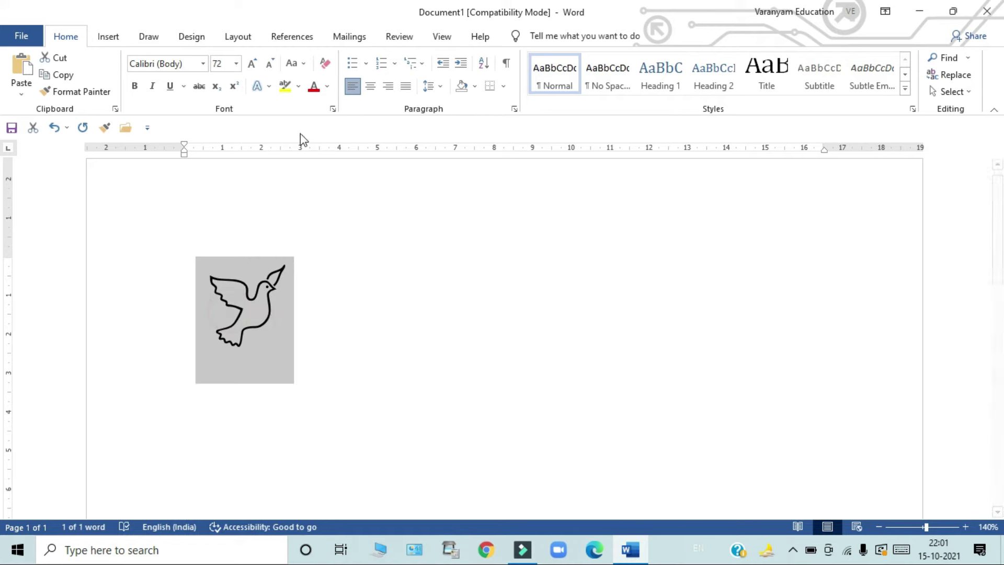
{"action": "left_click", "coordinate": [314, 86]}
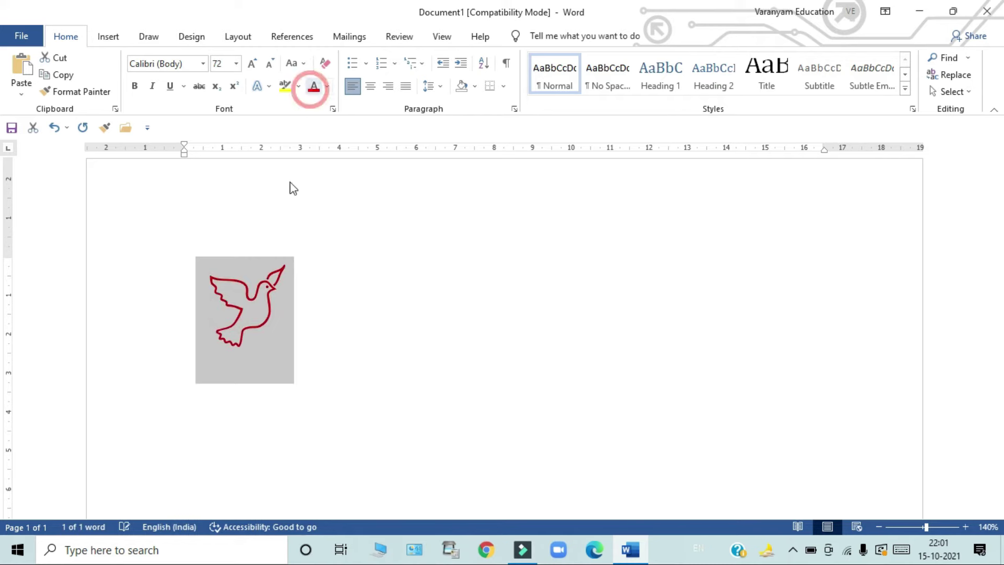
{"action": "left_click", "coordinate": [280, 347]}
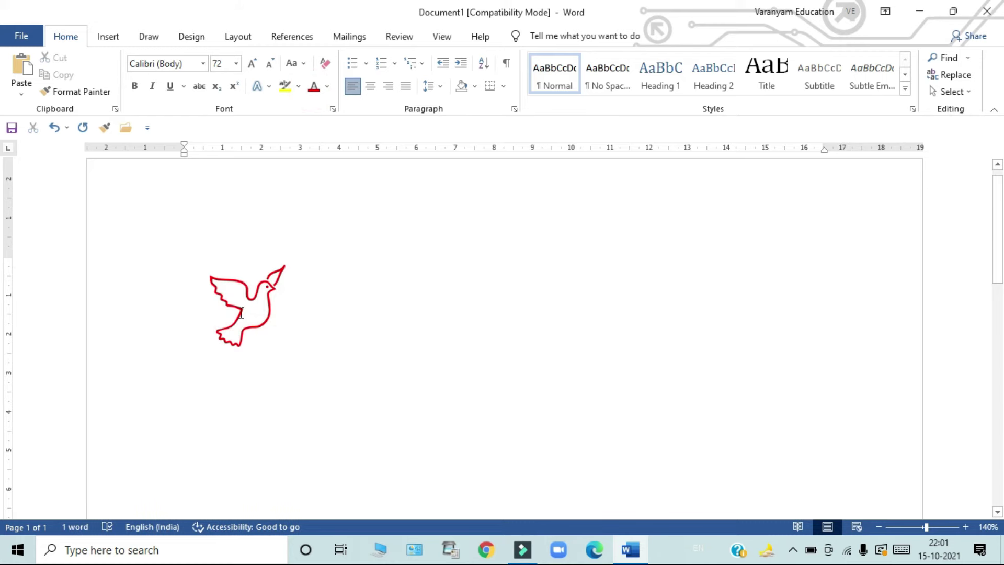
{"action": "double_click", "coordinate": [236, 309]}
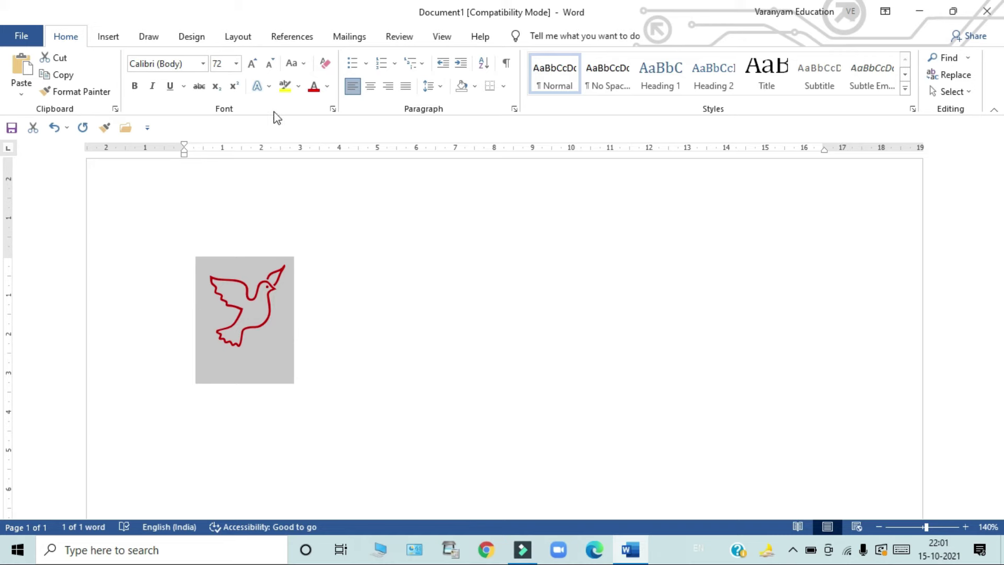
{"action": "left_click", "coordinate": [326, 86]}
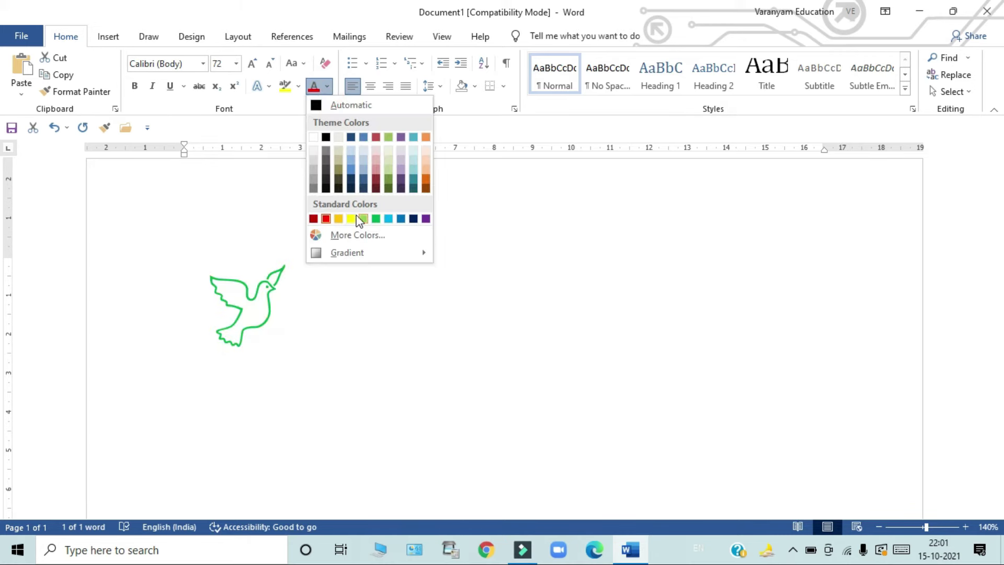
{"action": "left_click", "coordinate": [326, 218]}
{"action": "left_click", "coordinate": [318, 338]}
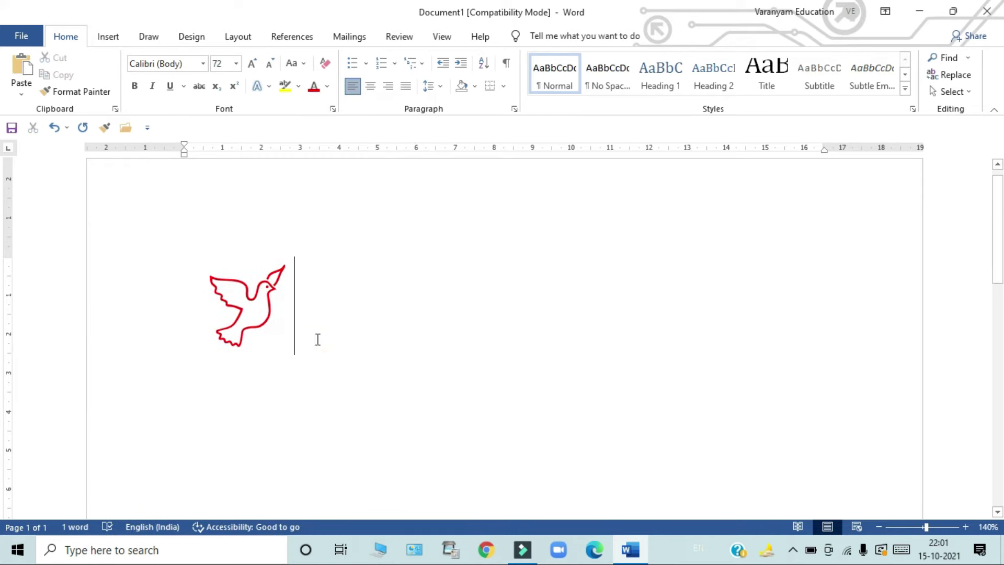
Open the full Symbol dialog to insert more symbols after the red dove.
{"action": "left_click", "coordinate": [109, 37]}
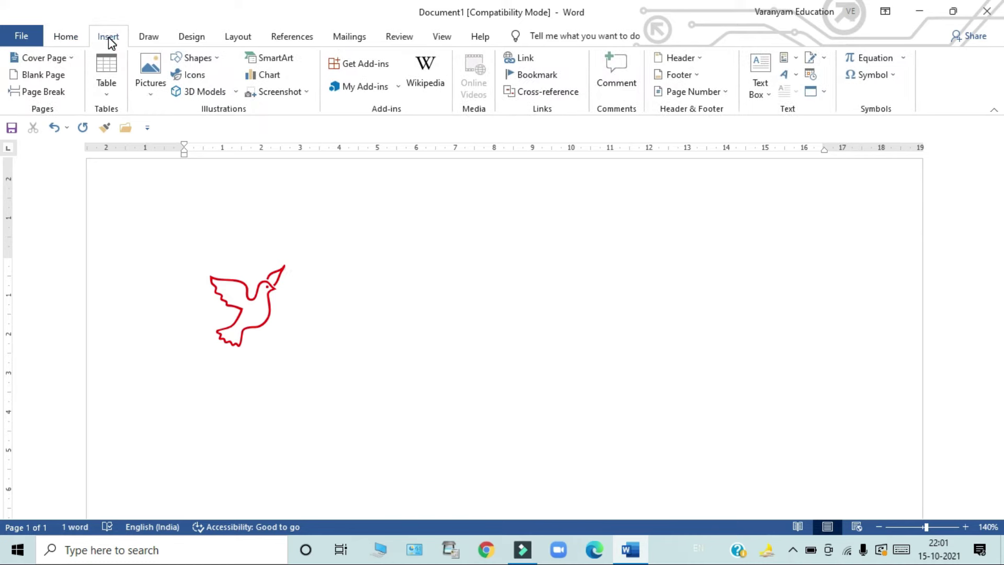
{"action": "left_click", "coordinate": [898, 75]}
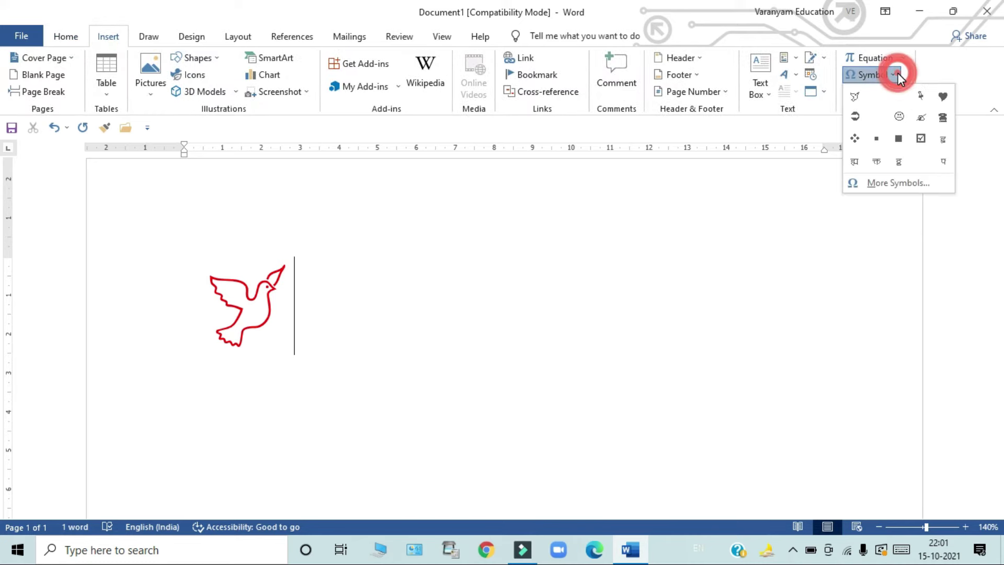
{"action": "left_click", "coordinate": [892, 184]}
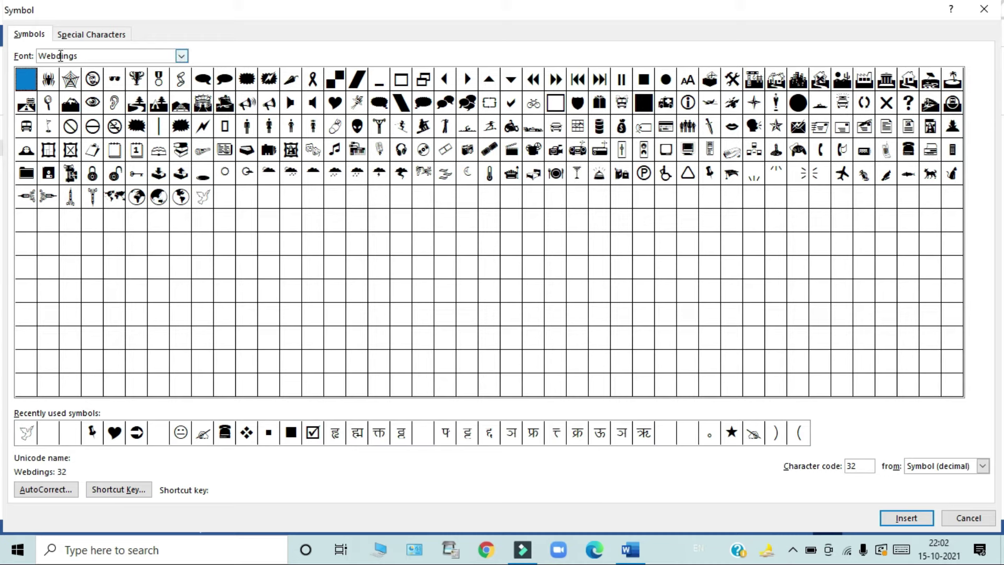
Set the font in the Symbol dialog to Wingdings 2.
{"action": "left_click", "coordinate": [92, 55]}
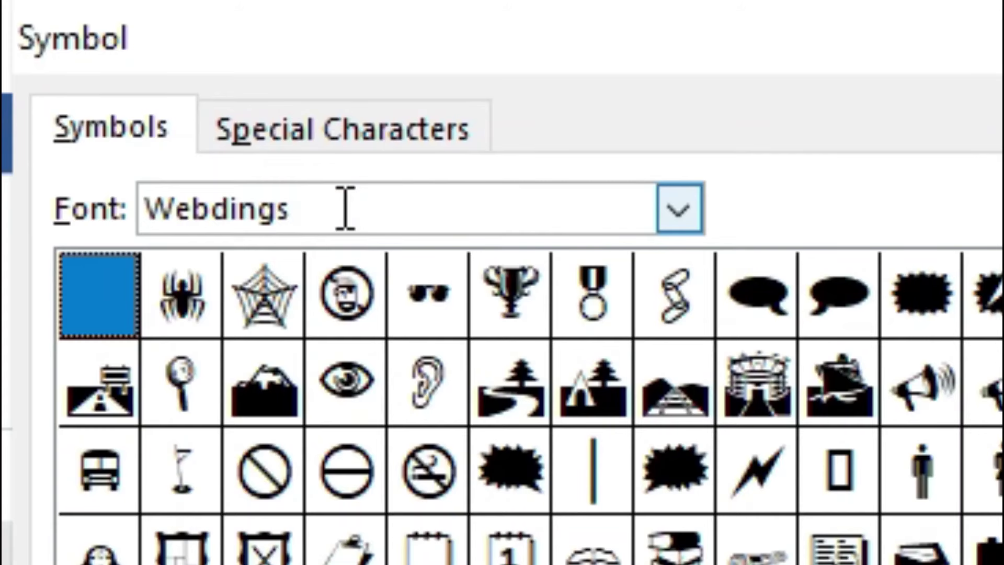
{"action": "left_click", "coordinate": [682, 220]}
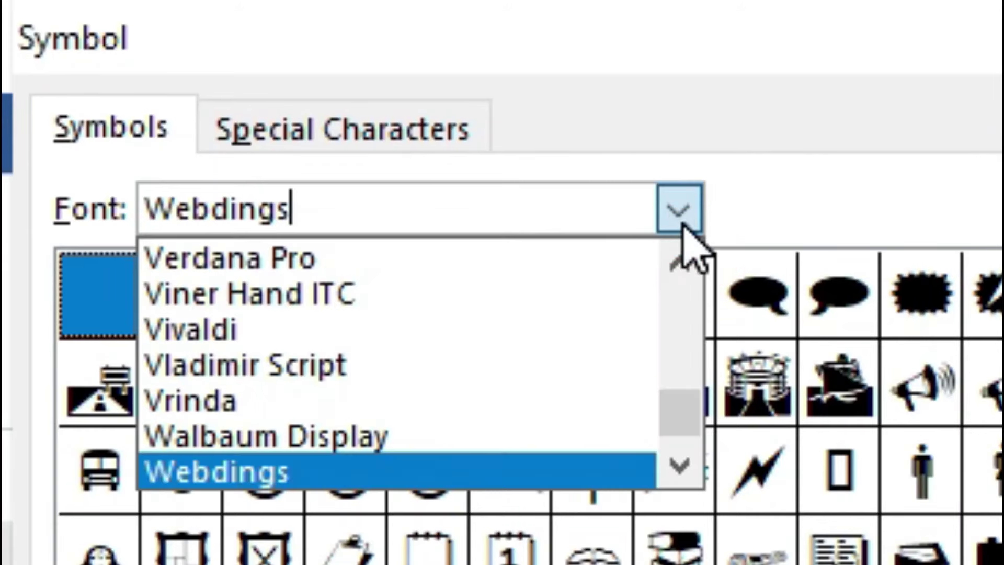
{"action": "left_click", "coordinate": [681, 463]}
{"action": "left_click", "coordinate": [681, 463]}
{"action": "left_click", "coordinate": [681, 462]}
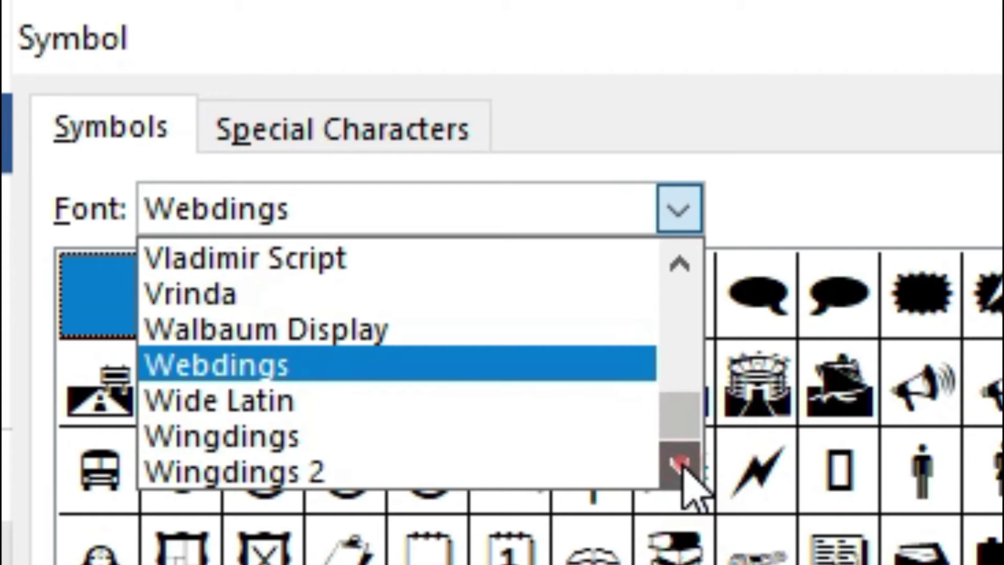
{"action": "left_click", "coordinate": [682, 463]}
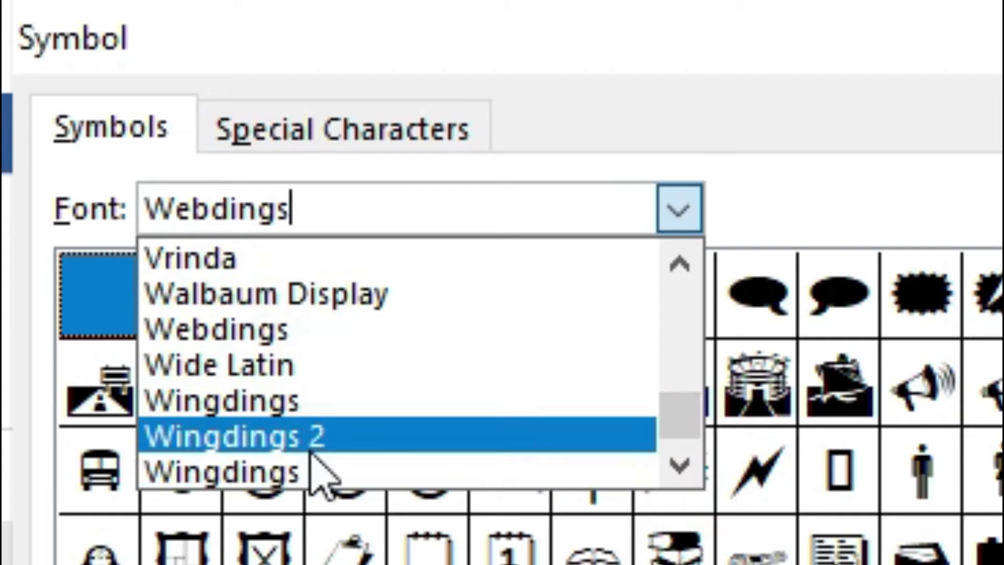
{"action": "left_click", "coordinate": [314, 434]}
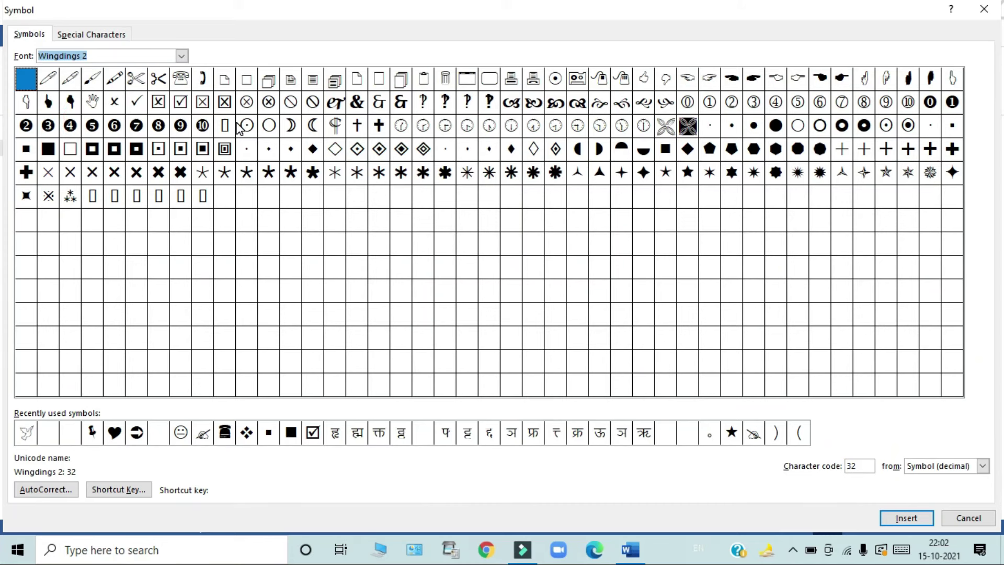
Browse the character sets of the neighbouring fonts, including Yu Gothic and Wingdings 3, and set the symbol font to Wingdings.
{"action": "key", "text": "alt+Down"}
{"action": "key", "text": "Down"}
{"action": "key", "text": "Down"}
{"action": "key", "text": "Down"}
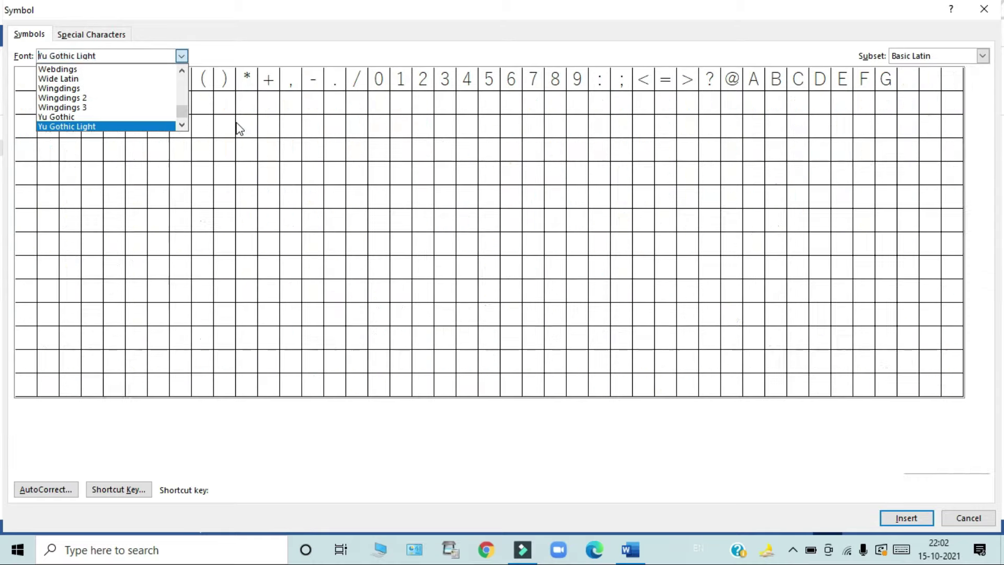
{"action": "key", "text": "Down"}
{"action": "key", "text": "Down"}
{"action": "key", "text": "Down"}
{"action": "key", "text": "Down"}
{"action": "key", "text": "Down"}
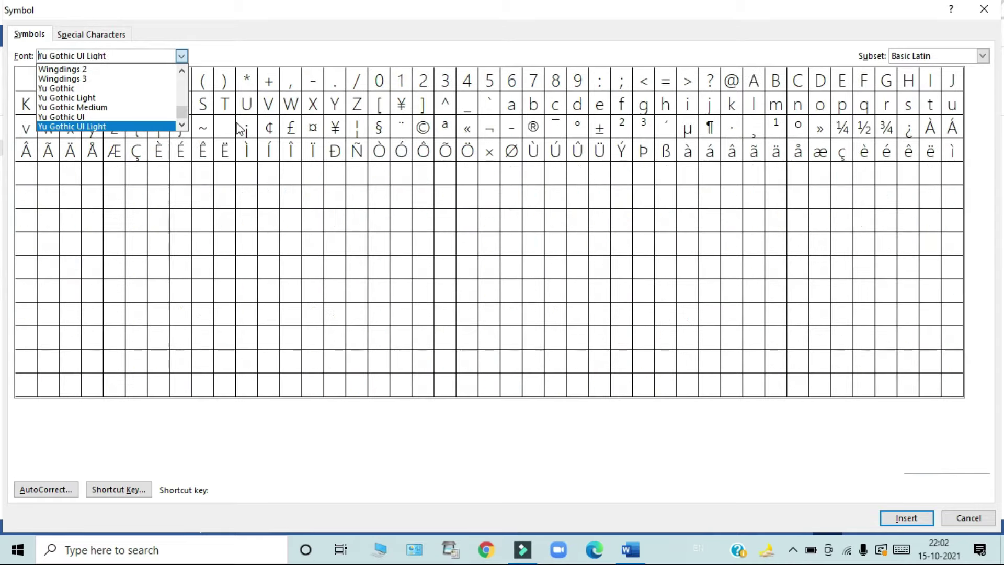
{"action": "key", "text": "Up"}
{"action": "key", "text": "Up"}
{"action": "key", "text": "Up"}
{"action": "key", "text": "Up"}
{"action": "key", "text": "Up"}
{"action": "key", "text": "Up"}
{"action": "key", "text": "Up"}
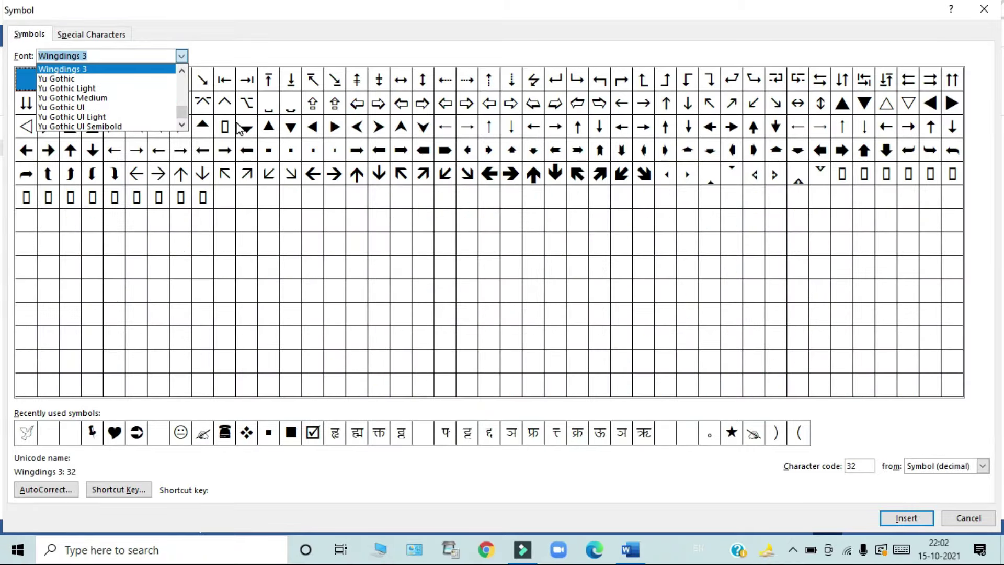
{"action": "key", "text": "Up"}
{"action": "key", "text": "Up"}
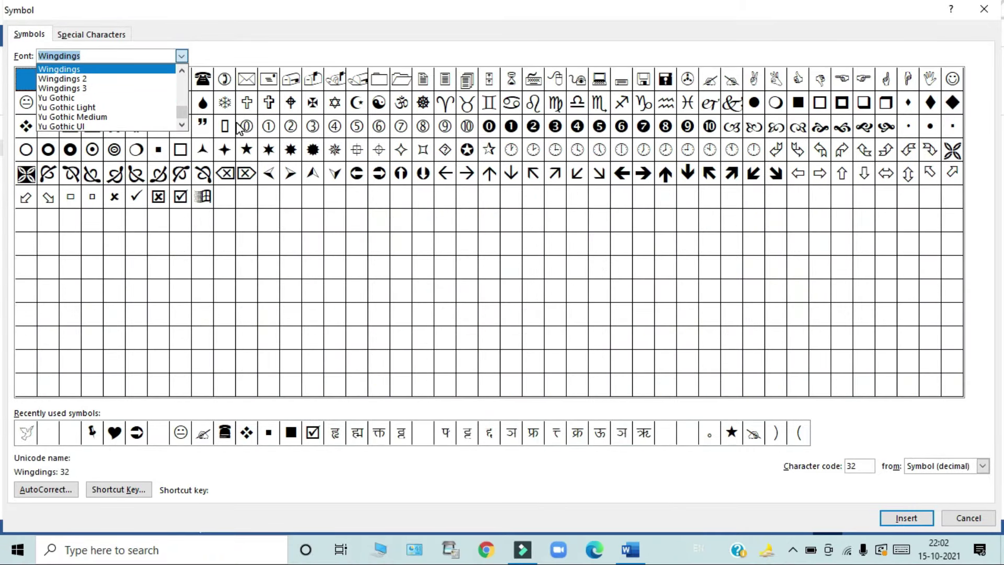
{"action": "key", "text": "Return"}
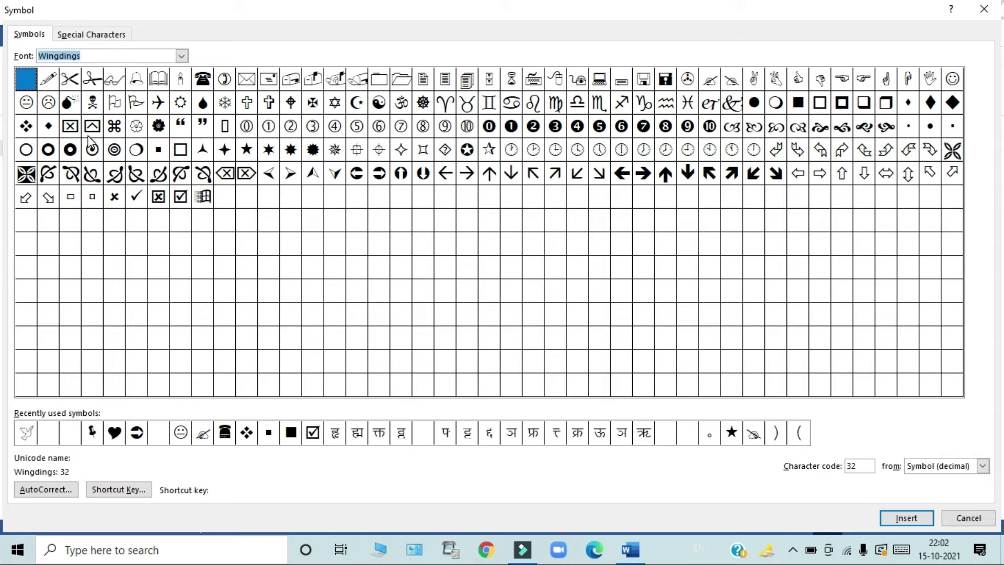
Examine the Wingdings bomb, smiley face, writing hand and circled left arrow symbols without inserting them.
{"action": "left_click", "coordinate": [71, 104]}
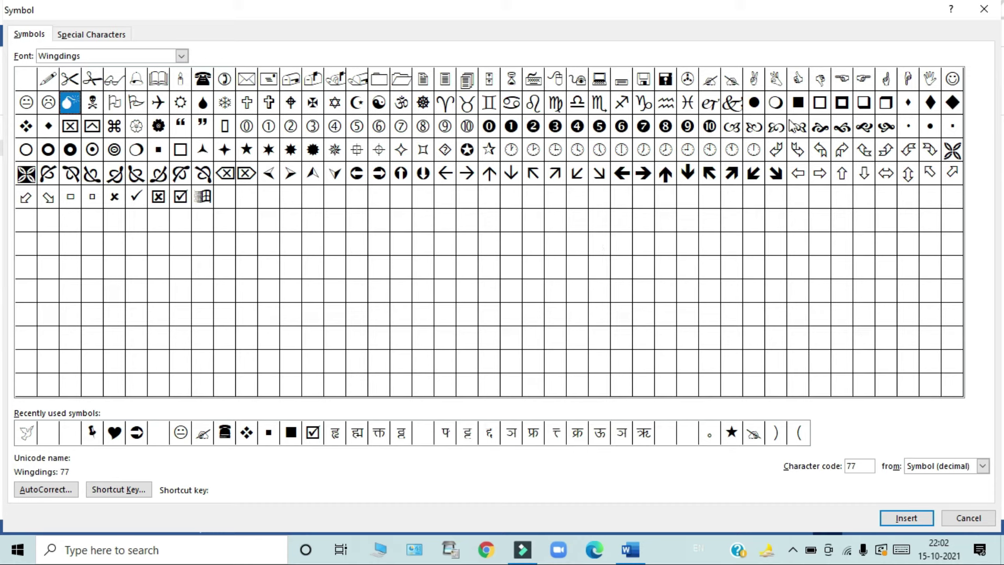
{"action": "left_click", "coordinate": [952, 81]}
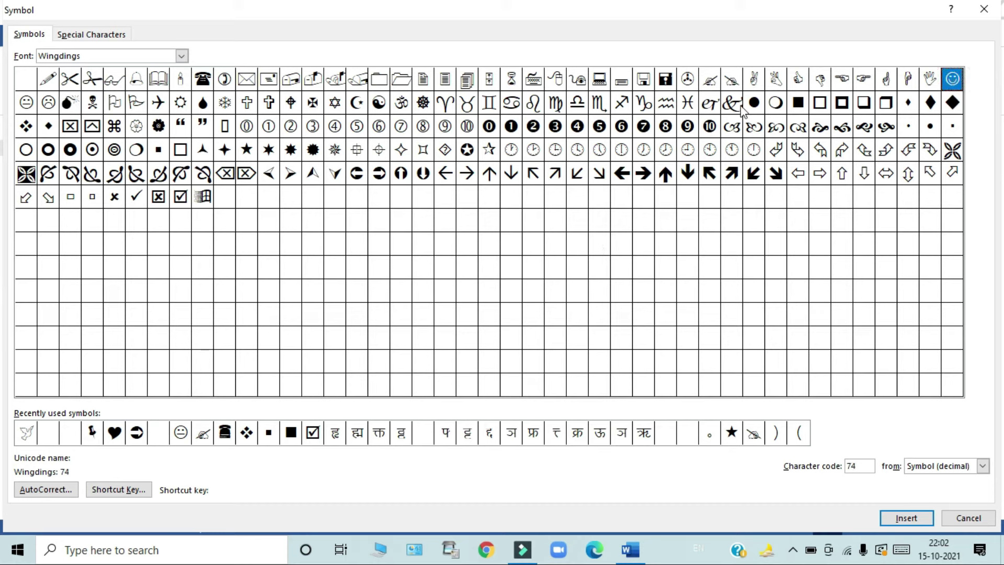
{"action": "left_click", "coordinate": [719, 81]}
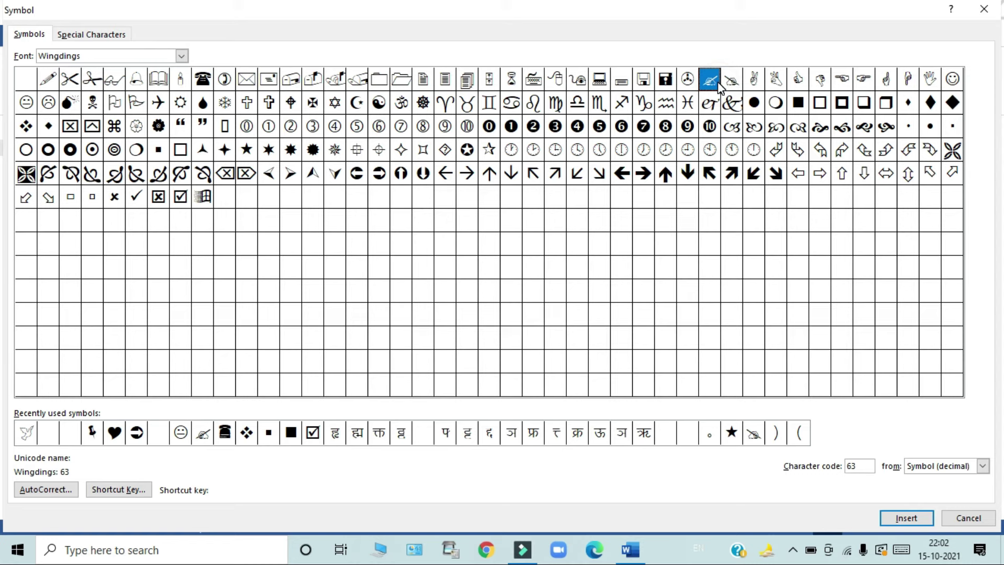
{"action": "left_click", "coordinate": [359, 179]}
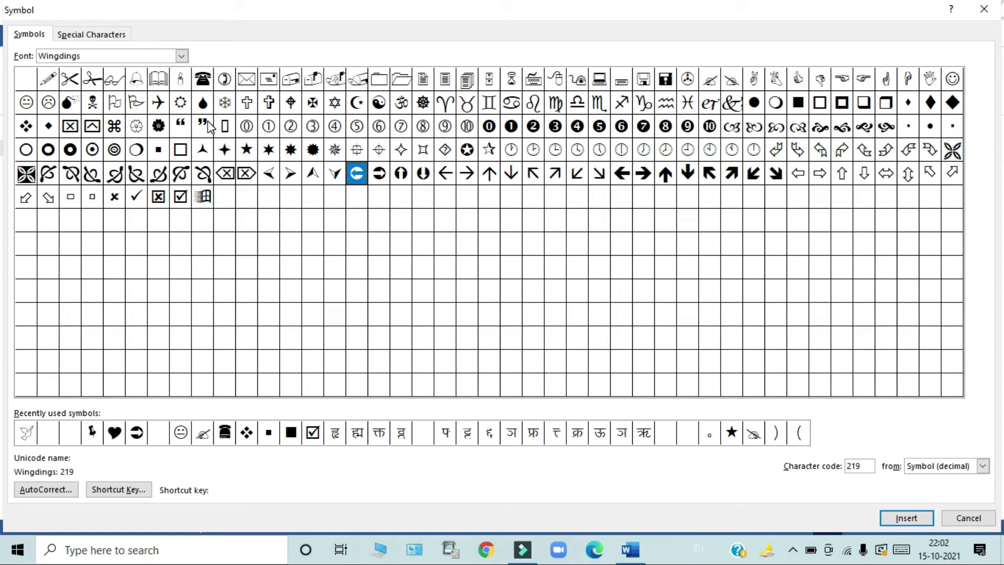
Insert the Wingdings bomb symbol, character code 77, and the skull and crossbones symbol, character code 78.
{"action": "double_click", "coordinate": [72, 106]}
{"action": "left_click", "coordinate": [77, 109]}
{"action": "left_click", "coordinate": [883, 519]}
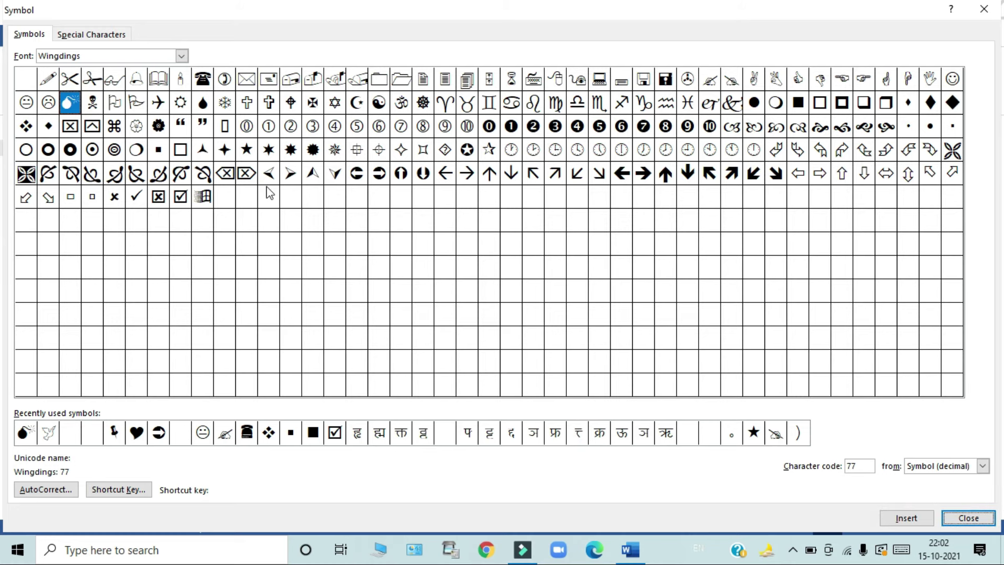
{"action": "left_click", "coordinate": [93, 103]}
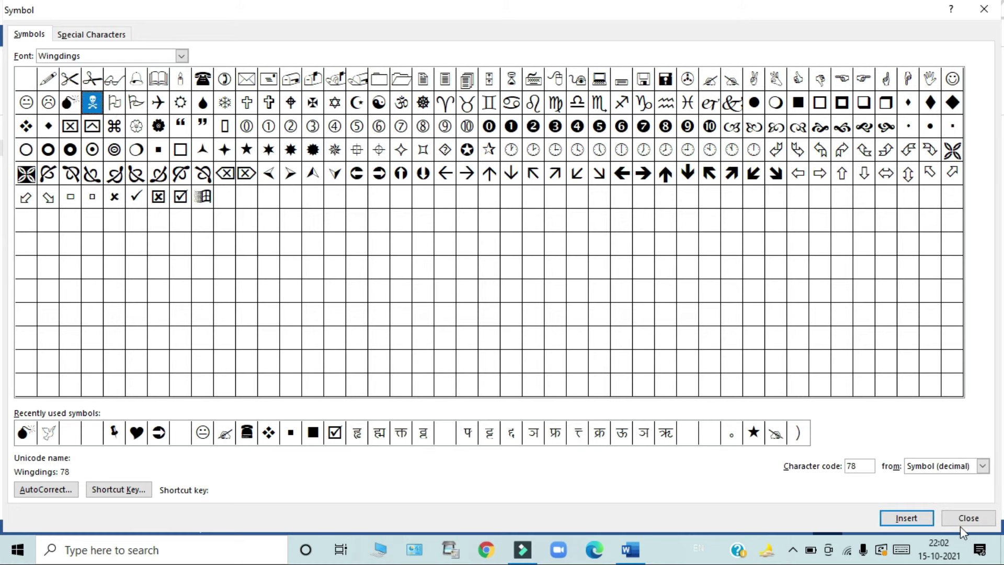
{"action": "left_click", "coordinate": [899, 519]}
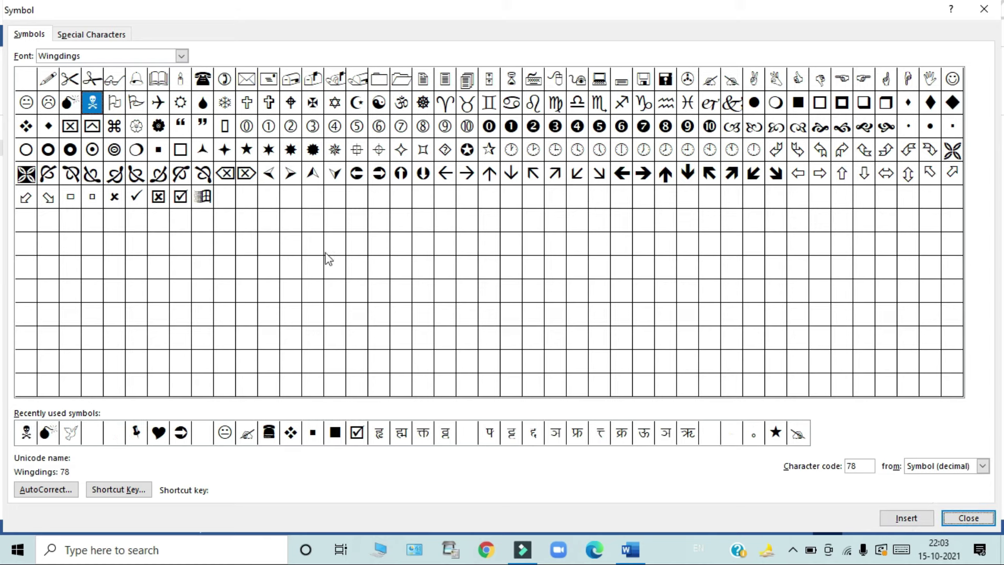
Insert the Wingdings writing hand symbol, character code 63, and the smiley face symbol, character code 74.
{"action": "left_click", "coordinate": [714, 84]}
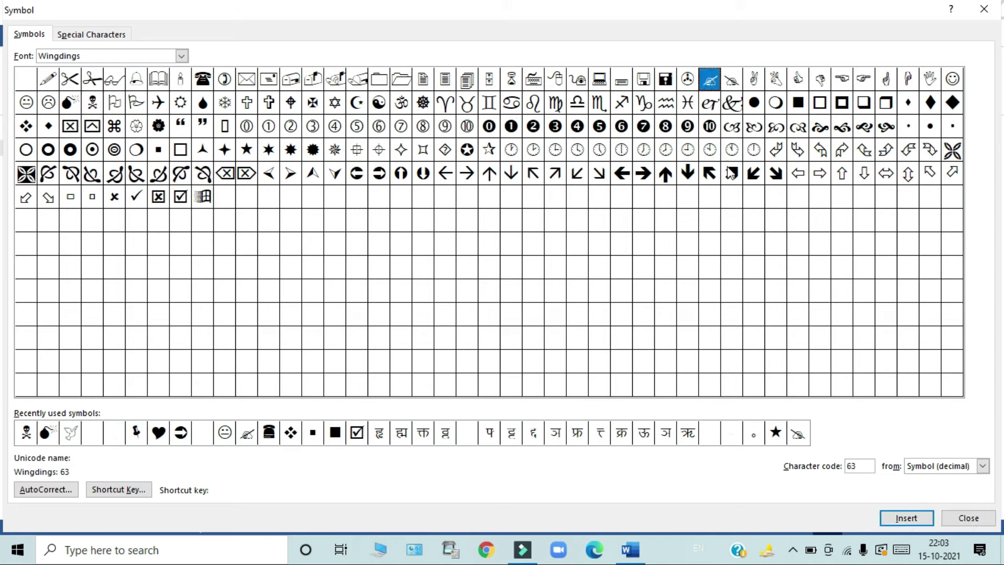
{"action": "left_click", "coordinate": [906, 518]}
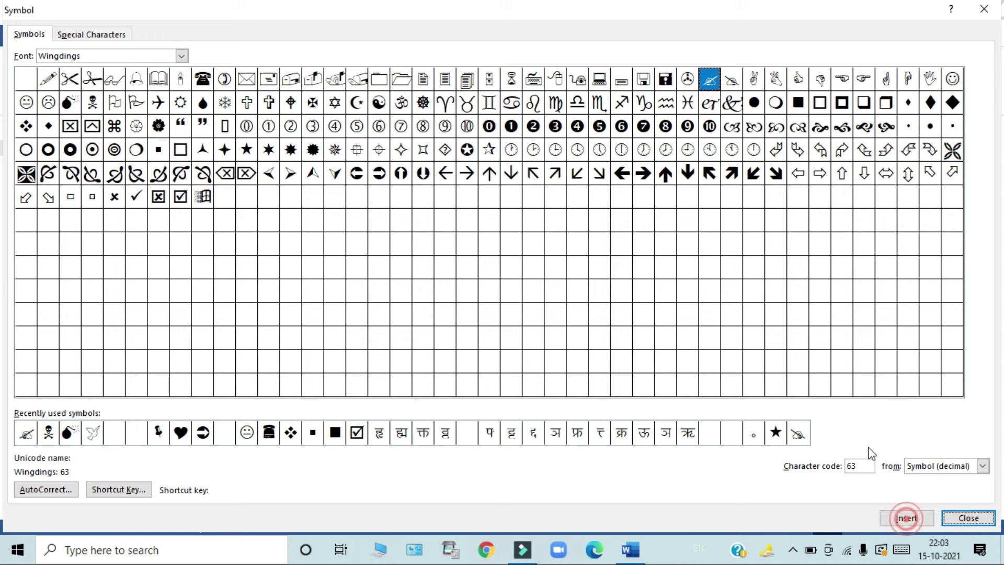
{"action": "left_click", "coordinate": [953, 84]}
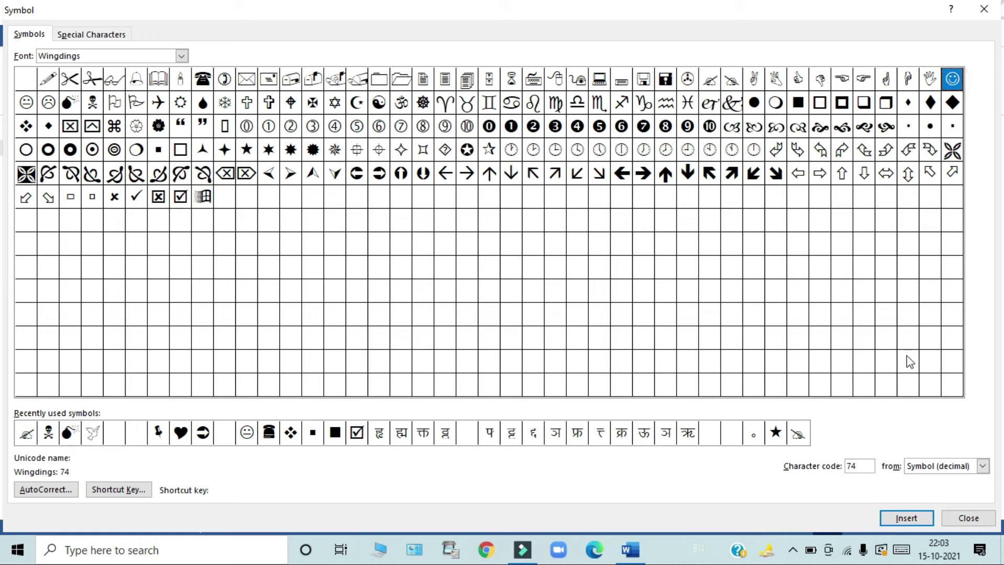
{"action": "left_click", "coordinate": [907, 519]}
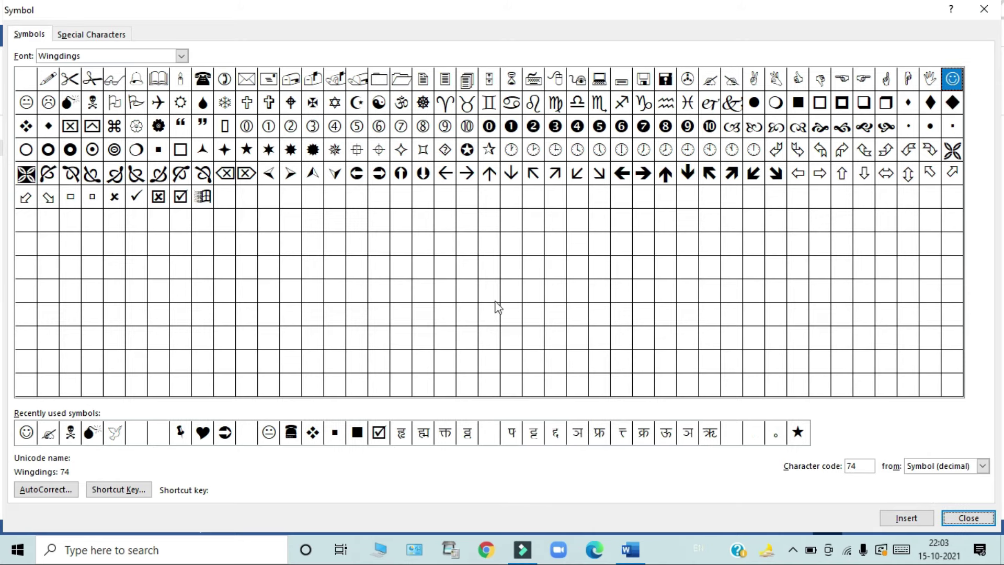
Close the symbol browser and delete the dove and the duplicate bomb from the line of symbols.
{"action": "left_click", "coordinate": [996, 10]}
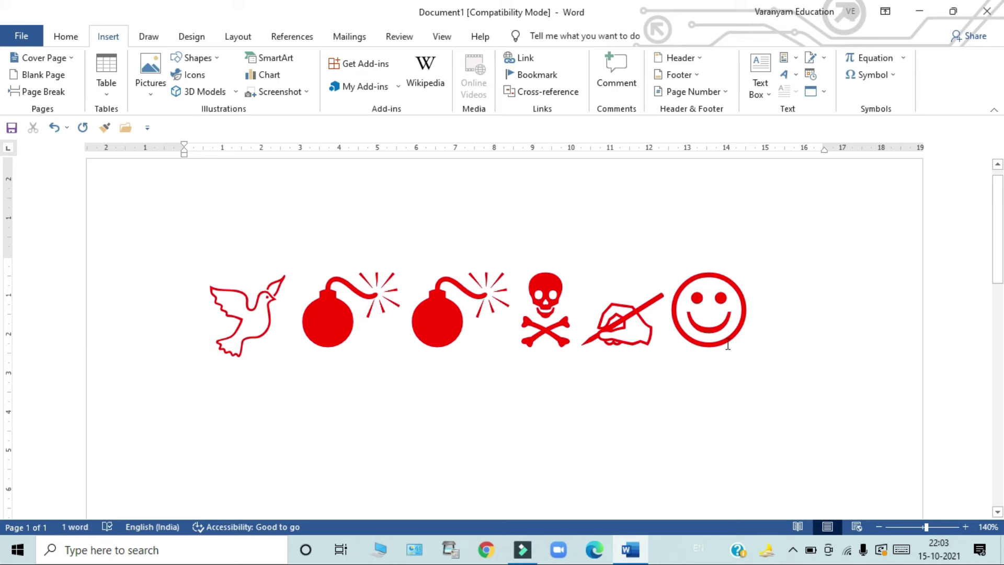
{"action": "left_click", "coordinate": [336, 311]}
{"action": "key", "text": "BackSpace"}
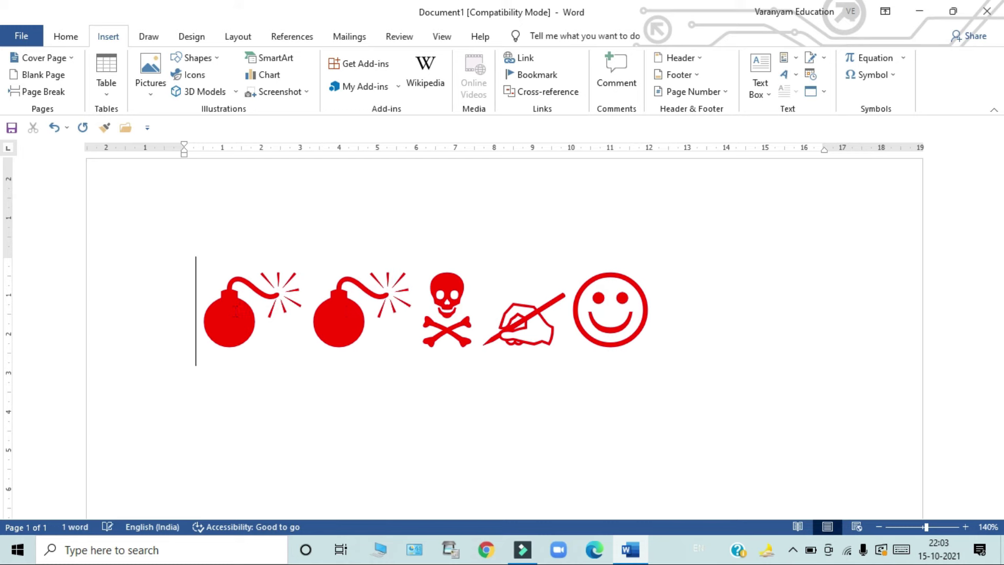
{"action": "key", "text": "Delete"}
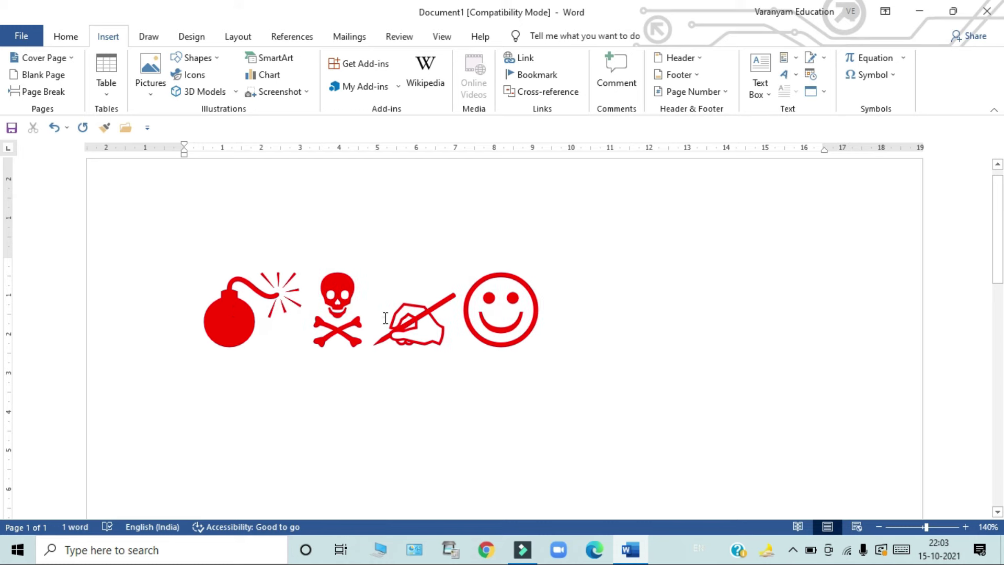
Separate the writing hand and smiley face from the bomb and skull by adding six tab spaces after the skull.
{"action": "double_click", "coordinate": [386, 318]}
{"action": "left_click", "coordinate": [393, 316]}
{"action": "key", "text": "Tab"}
{"action": "key", "text": "Tab"}
{"action": "key", "text": "Tab"}
{"action": "key", "text": "Tab"}
{"action": "key", "text": "Tab"}
{"action": "key", "text": "Tab"}
{"action": "left_click", "coordinate": [398, 378]}
Select the bomb, skull, writing hand and smiley face symbols in turn to examine the two groups.
{"action": "left_click", "coordinate": [208, 306]}
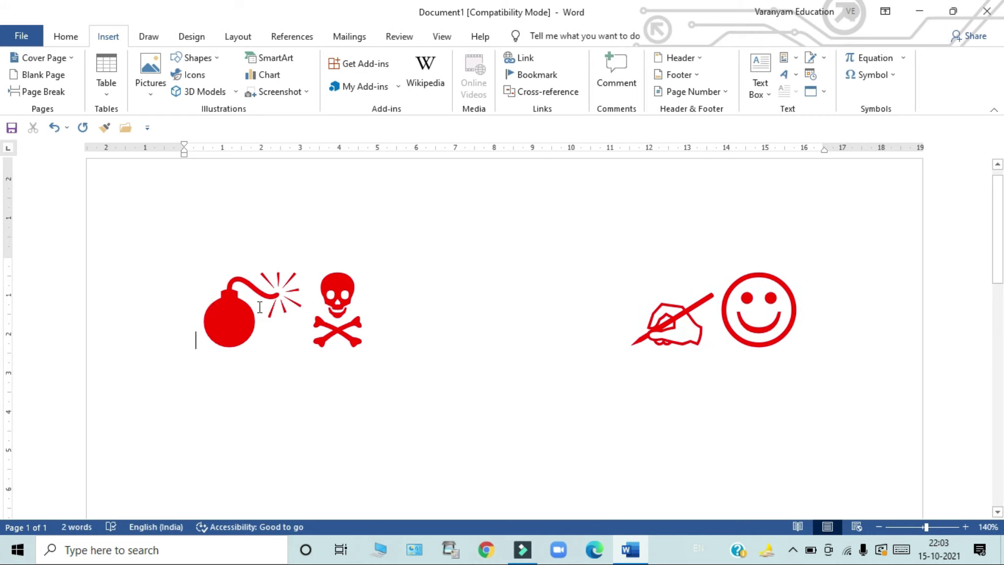
{"action": "double_click", "coordinate": [259, 307]}
{"action": "double_click", "coordinate": [367, 316]}
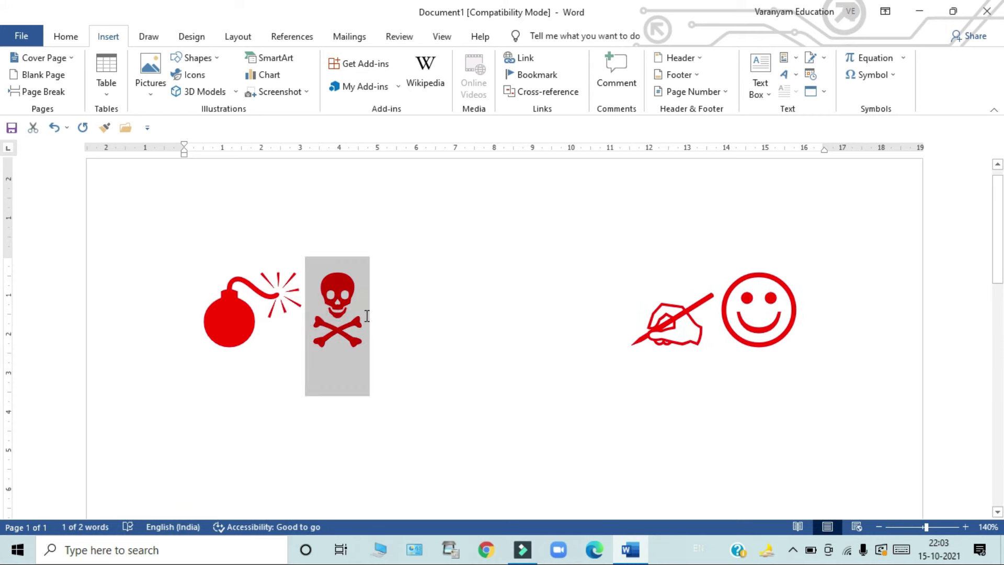
{"action": "left_click", "coordinate": [650, 347]}
{"action": "double_click", "coordinate": [630, 328]}
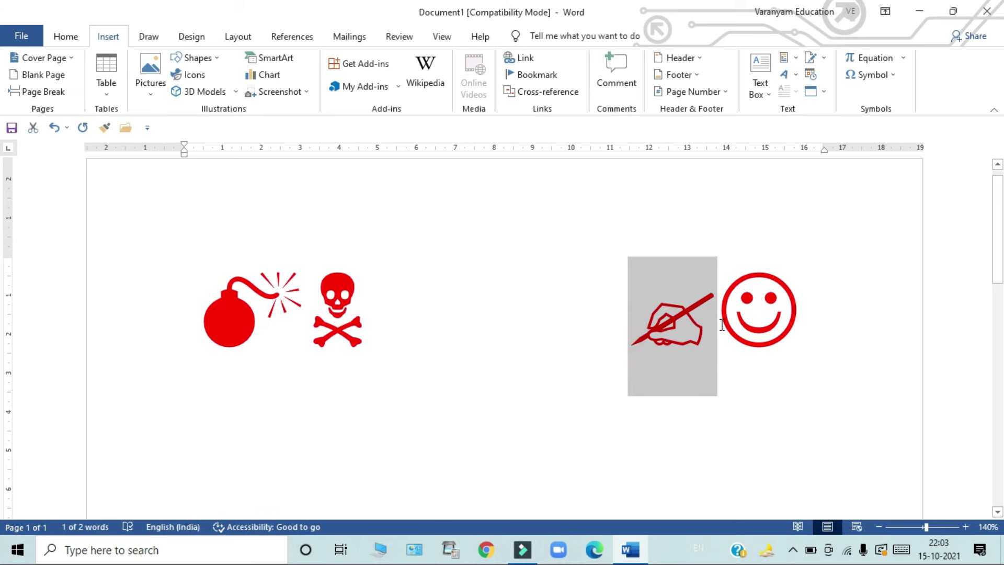
{"action": "double_click", "coordinate": [778, 324]}
Add a vertical bar (|) in the middle of the gap between the skull and the writing hand.
{"action": "left_click", "coordinate": [486, 334]}
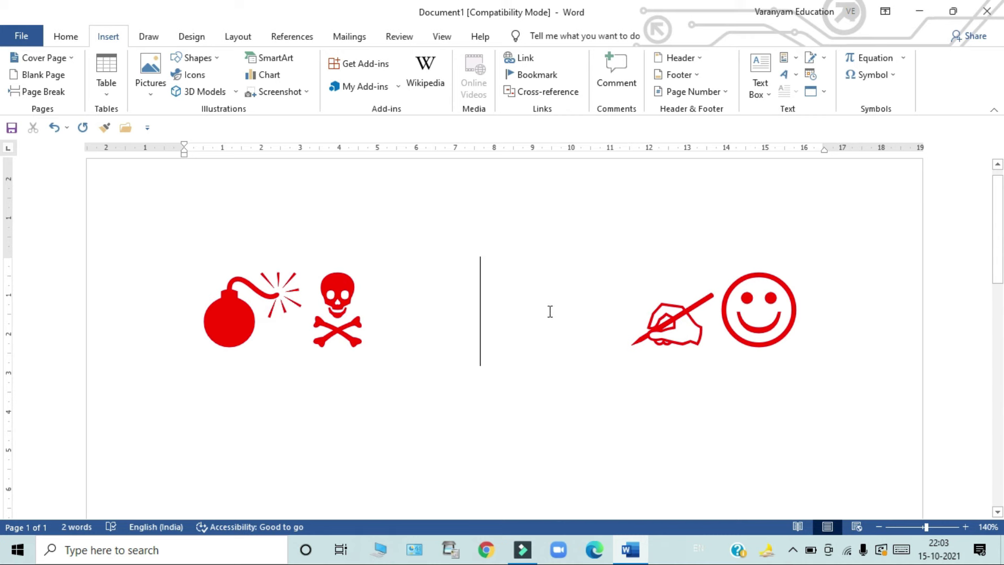
{"action": "type", "text": "\\"}
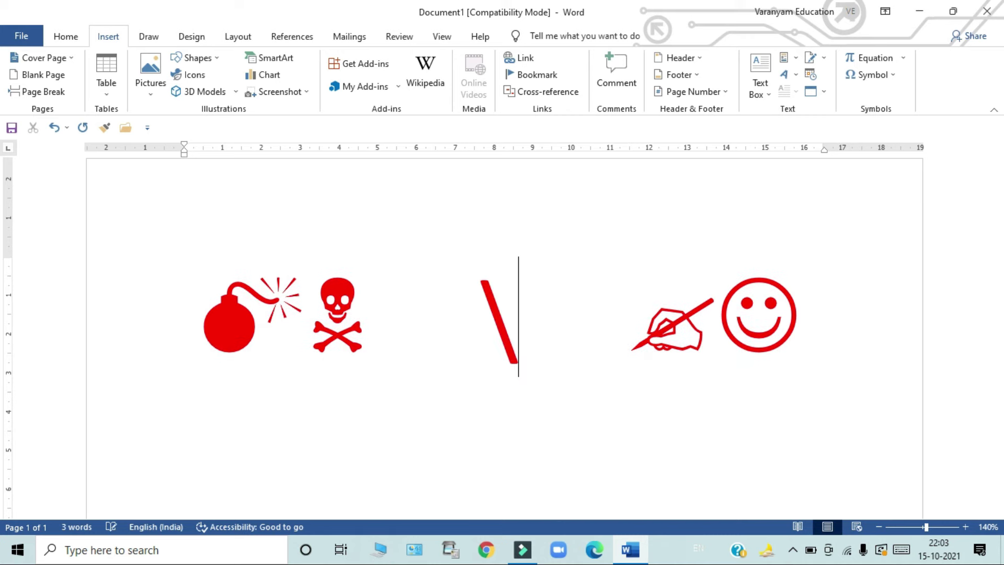
{"action": "key", "text": "BackSpace"}
{"action": "type", "text": "|"}
Change the font colour of the bomb and skull and crossbones symbols to black.
{"action": "left_click_drag", "start_coordinate": [202, 319], "coordinate": [350, 320]}
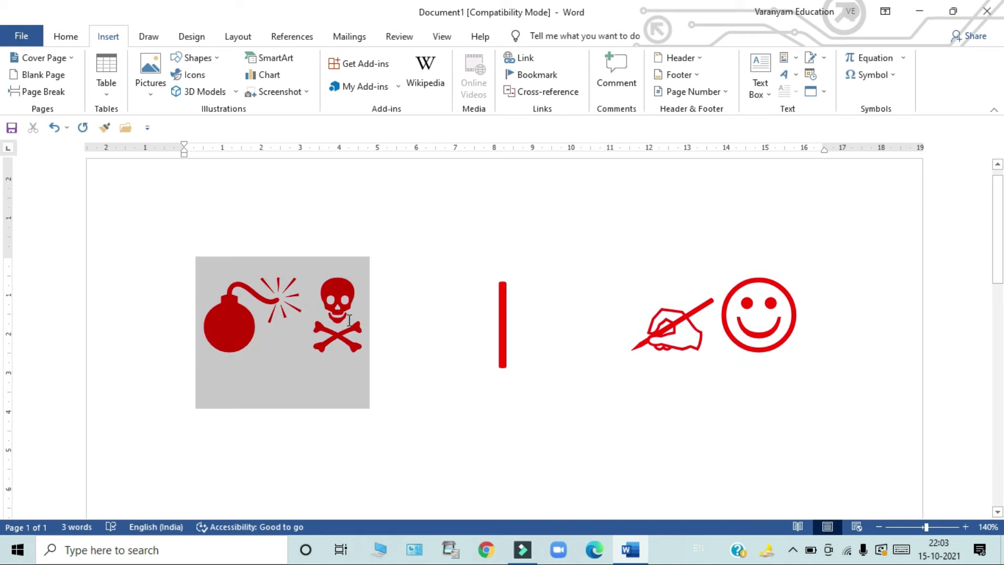
{"action": "left_click", "coordinate": [67, 36]}
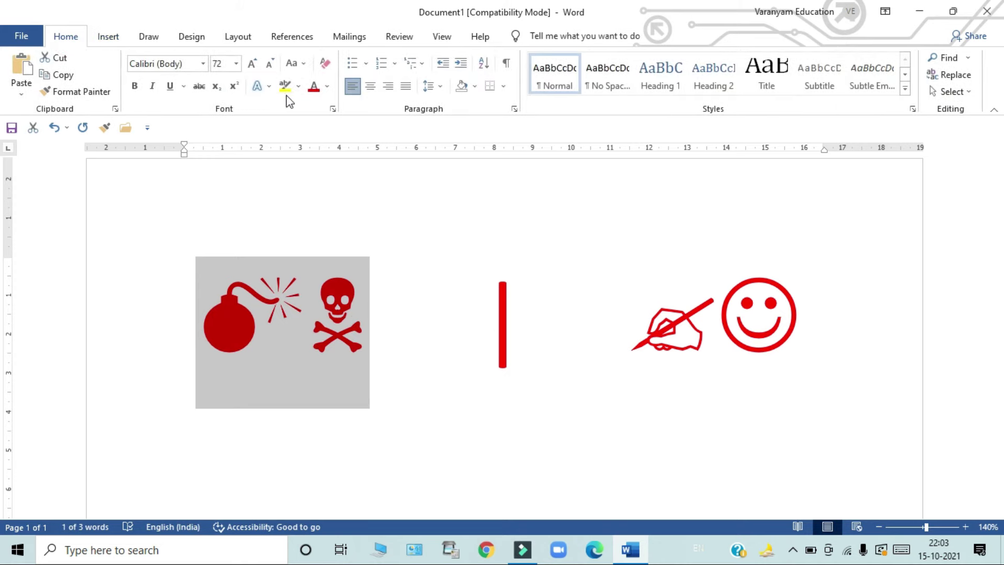
{"action": "left_click", "coordinate": [325, 91]}
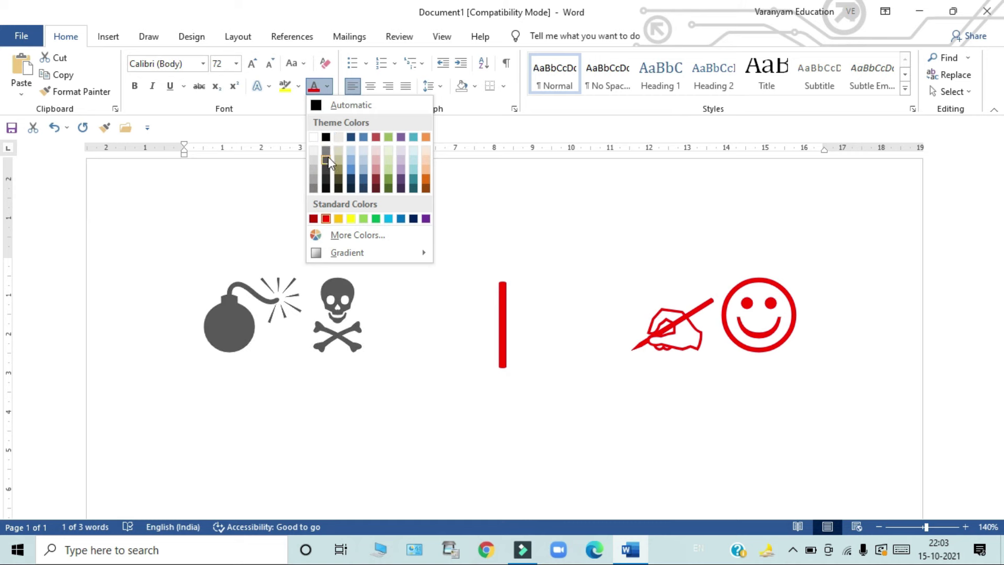
{"action": "left_click", "coordinate": [326, 138]}
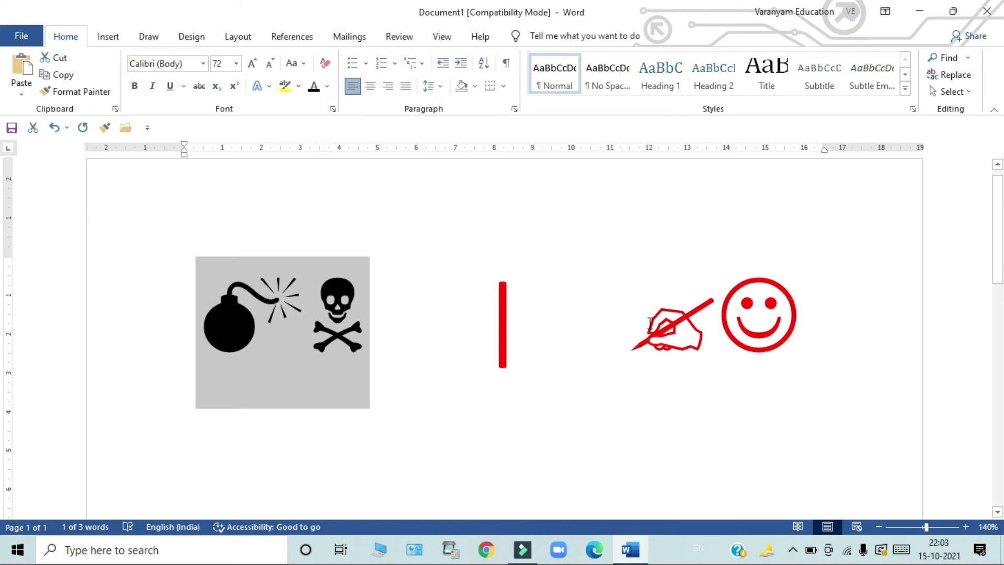
Examine the red writing hand and smiley face symbols by selecting them together and one at a time.
{"action": "left_click_drag", "start_coordinate": [654, 327], "coordinate": [775, 321]}
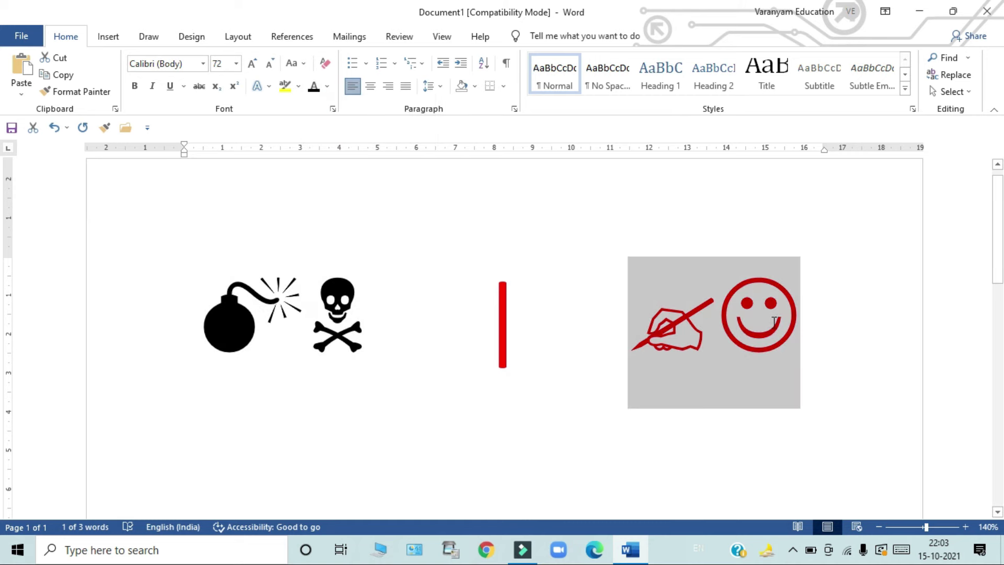
{"action": "left_click", "coordinate": [283, 357]}
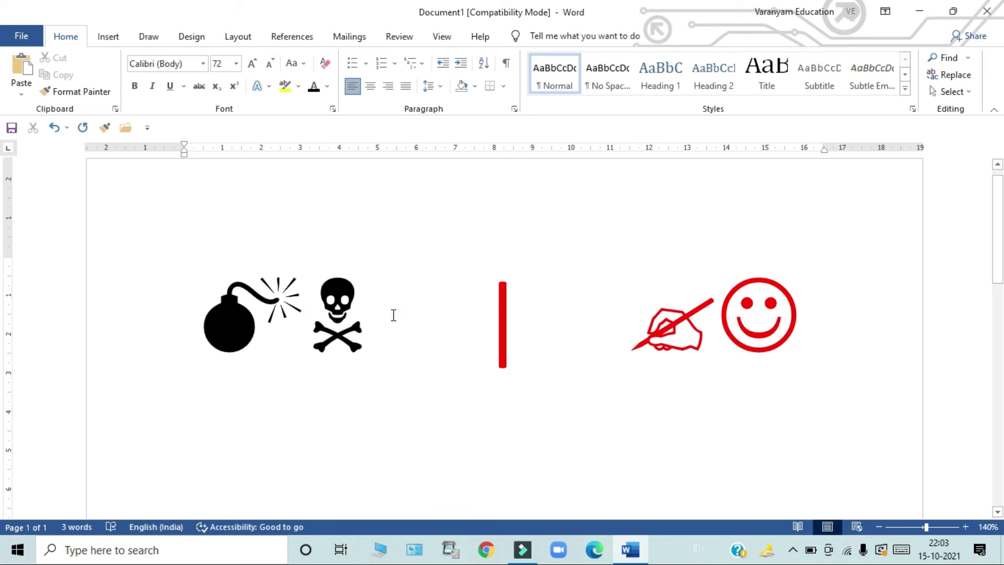
{"action": "double_click", "coordinate": [659, 339]}
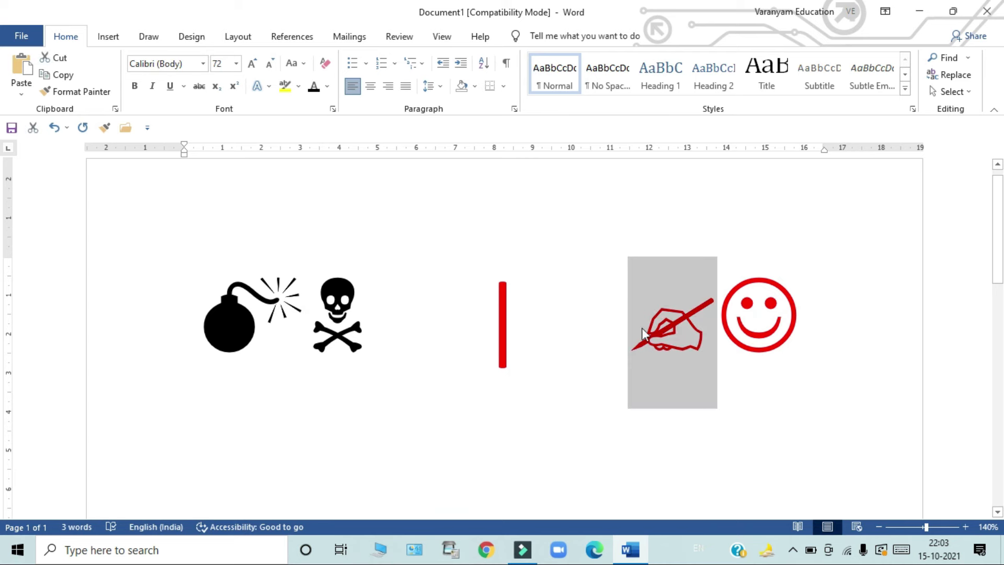
{"action": "double_click", "coordinate": [753, 332]}
Start a new line after the smiley face and open the full symbol browser for another insertion.
{"action": "left_click", "coordinate": [791, 346]}
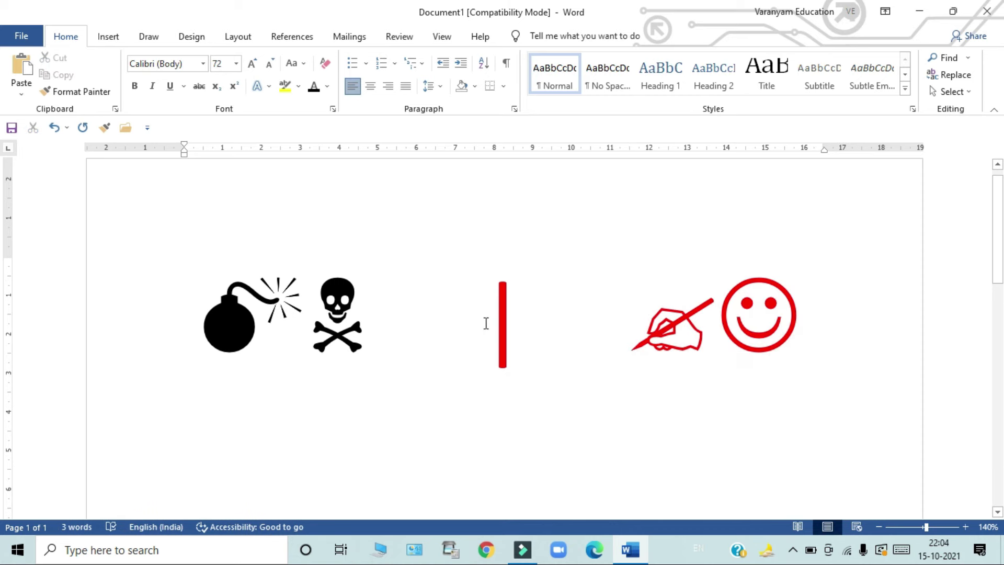
{"action": "key", "text": "Return"}
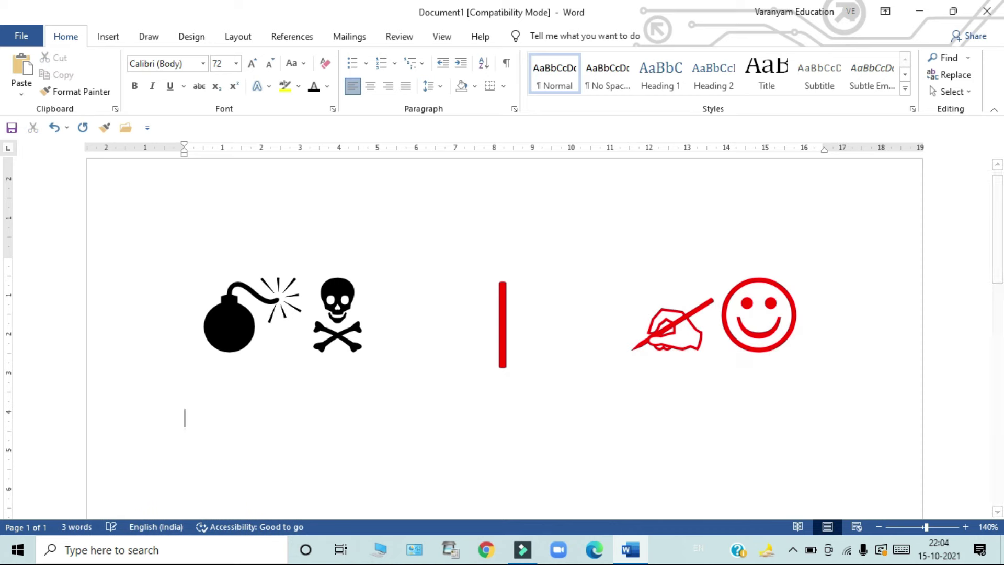
{"action": "left_click", "coordinate": [111, 37]}
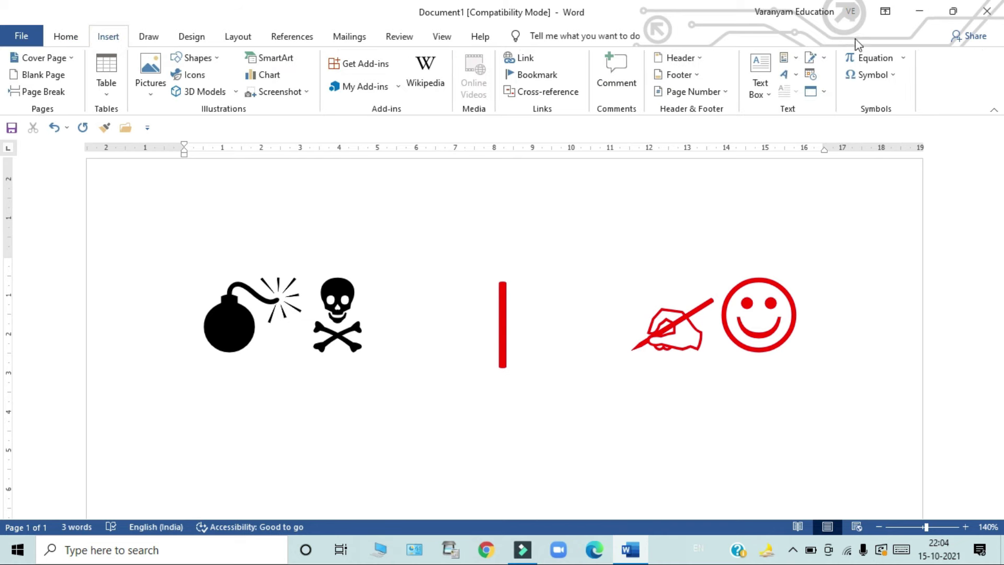
{"action": "left_click", "coordinate": [873, 76]}
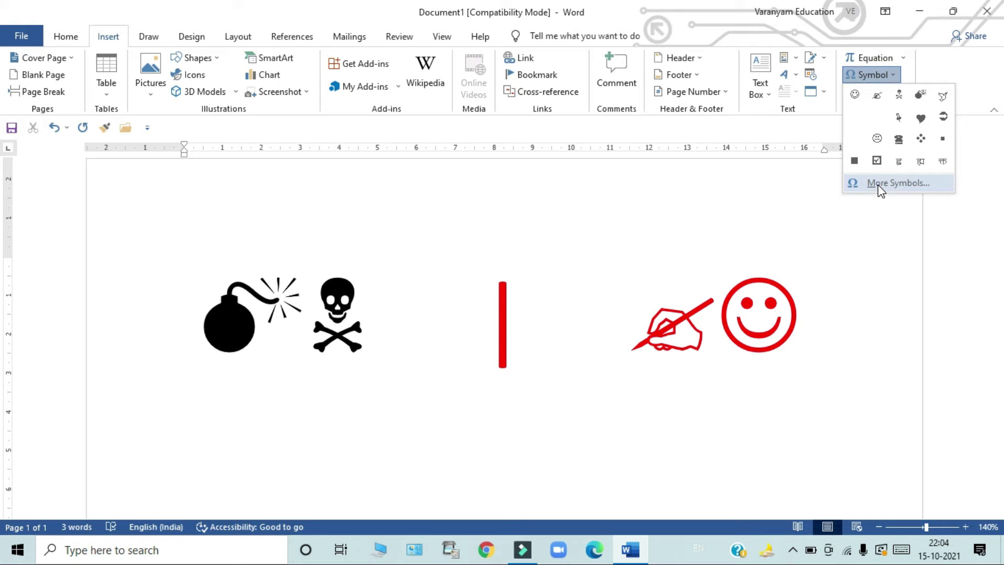
{"action": "left_click", "coordinate": [880, 188]}
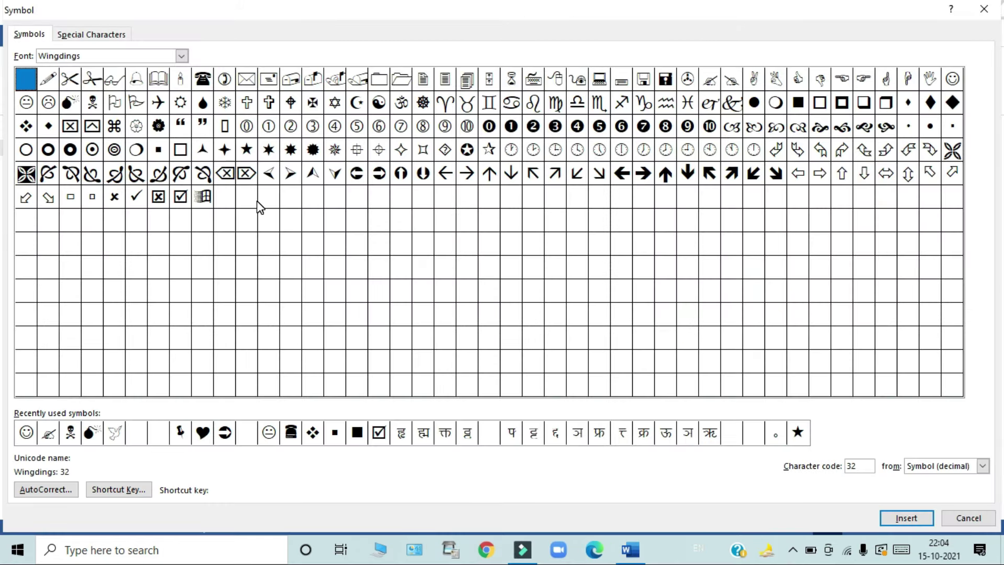